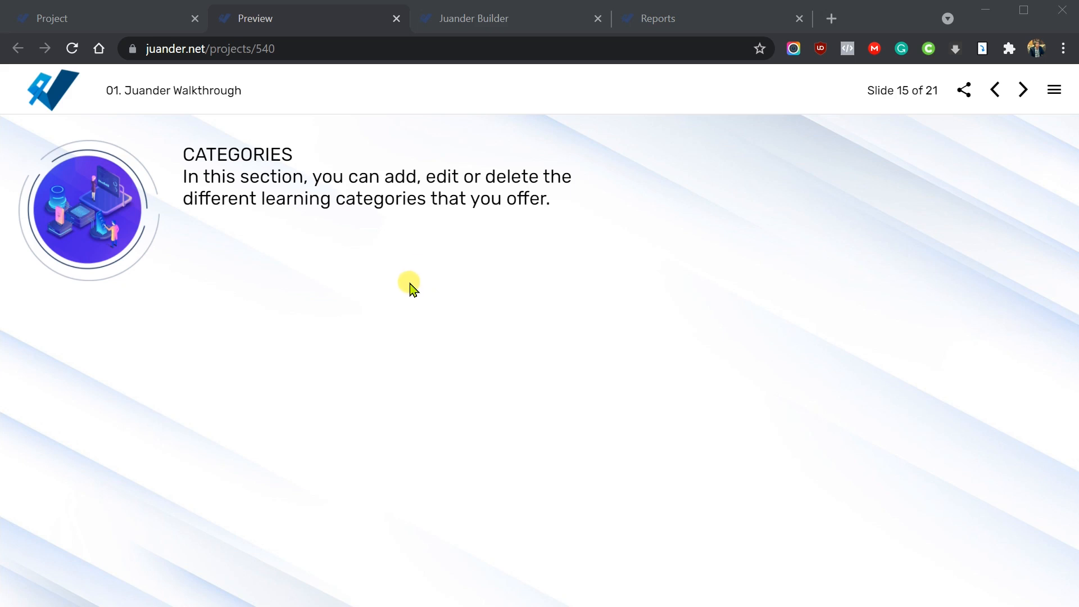
Open the Categories page from the project dashboard and look through the category list.
{"action": "left_click", "coordinate": [147, 24]}
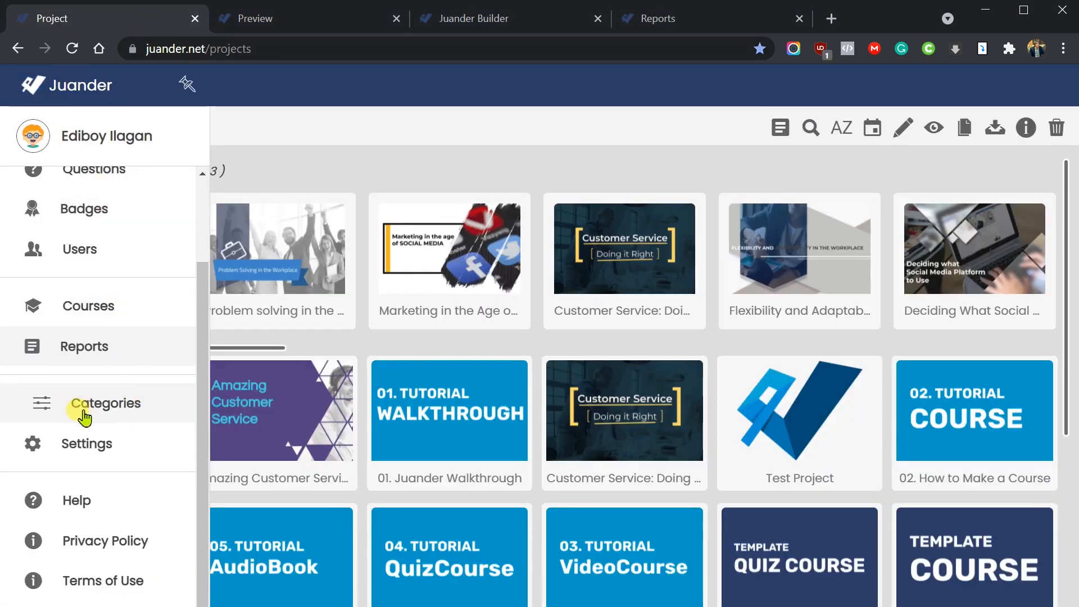
{"action": "left_click", "coordinate": [109, 410]}
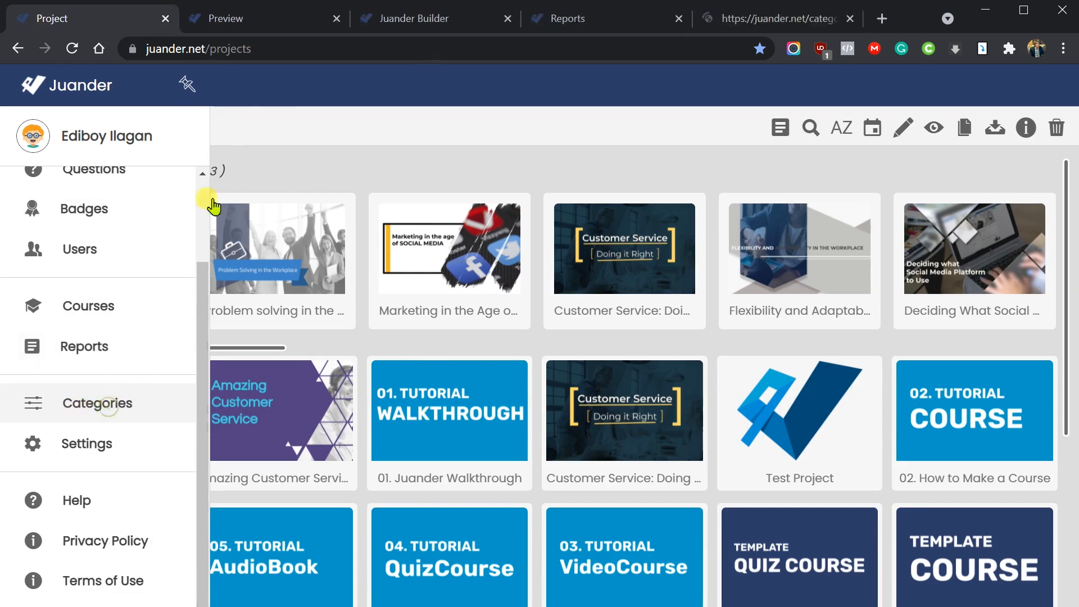
{"action": "left_click", "coordinate": [746, 17]}
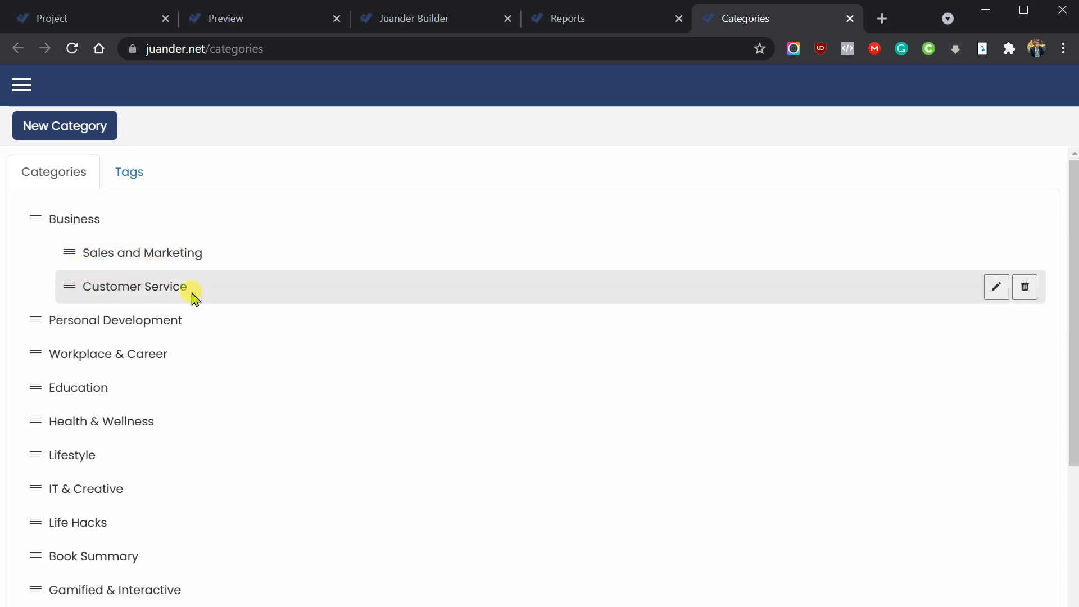
{"action": "scroll", "coordinate": [112, 298], "scroll_direction": "down", "scroll_amount": 2}
{"action": "scroll", "coordinate": [85, 303], "scroll_direction": "up", "scroll_amount": 2}
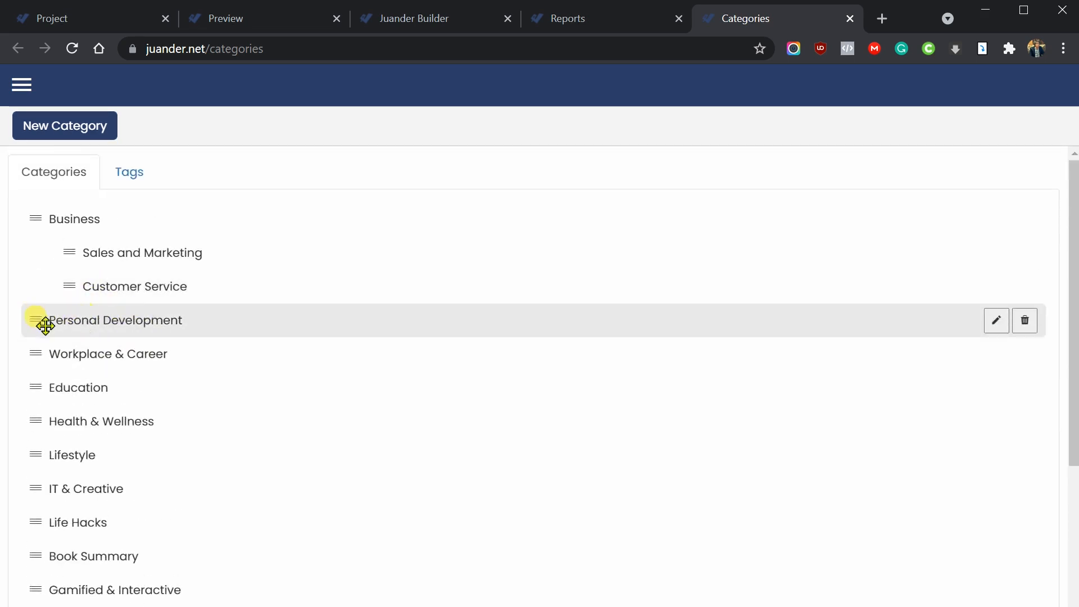
Nest Personal Development, Workplace & Career and Education under Customer Service, each one level deeper than the one before.
{"action": "left_click_drag", "start_coordinate": [39, 322], "coordinate": [69, 318]}
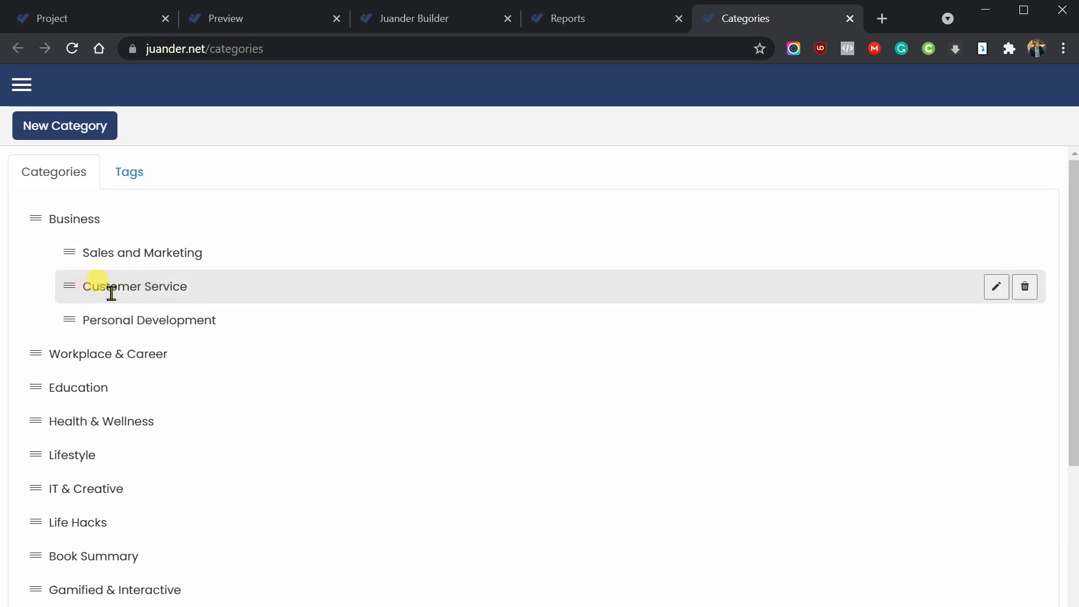
{"action": "left_click_drag", "start_coordinate": [74, 321], "coordinate": [117, 314]}
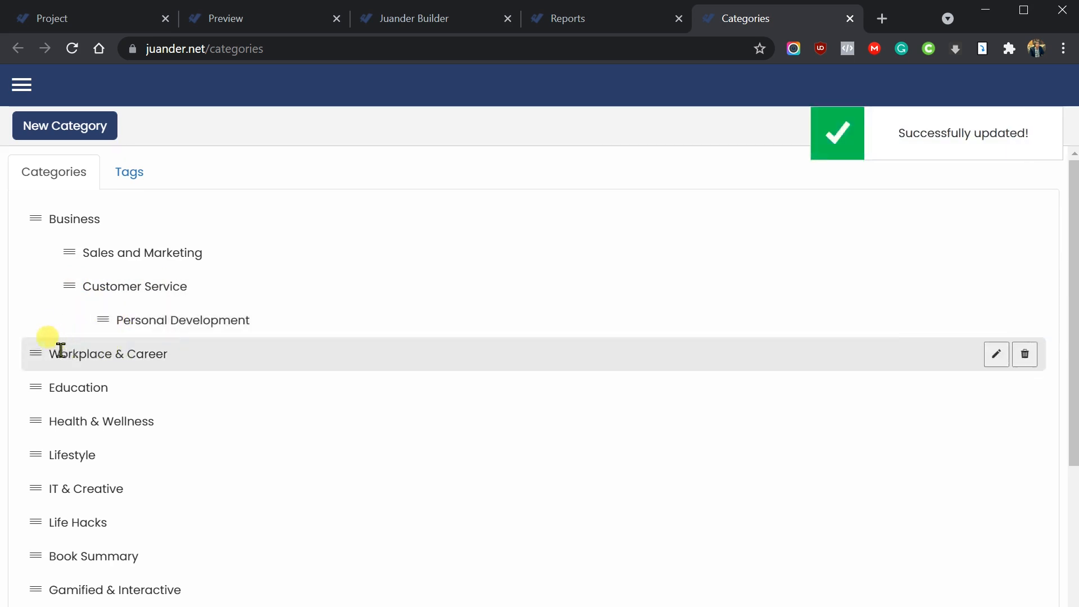
{"action": "left_click_drag", "start_coordinate": [35, 353], "coordinate": [140, 353]}
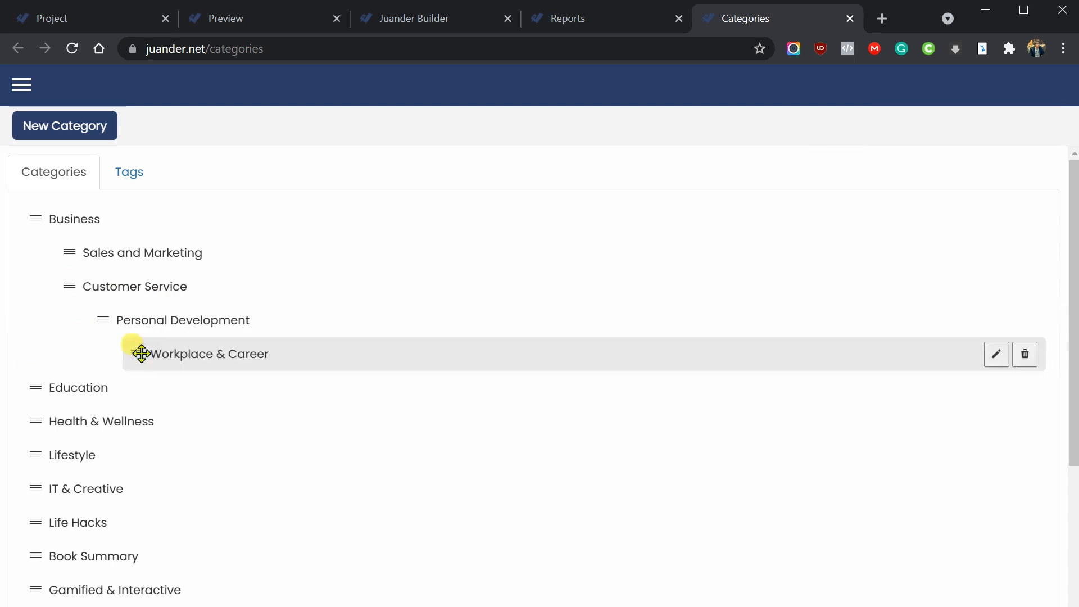
{"action": "left_click_drag", "start_coordinate": [35, 387], "coordinate": [176, 402]}
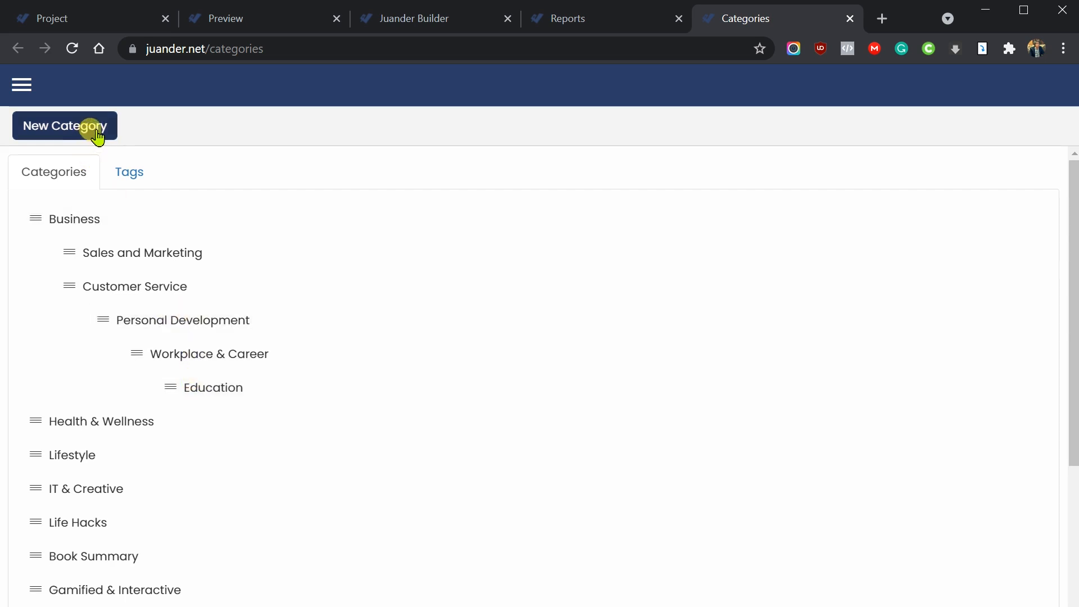
Create a new category named Human Resources.
{"action": "left_click", "coordinate": [67, 134]}
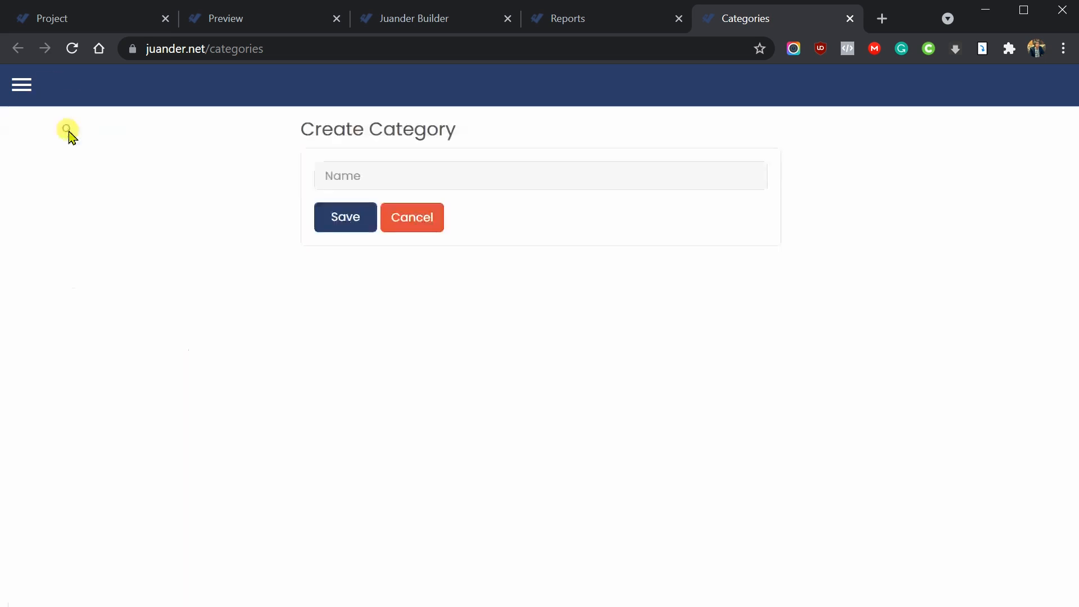
{"action": "left_click", "coordinate": [416, 167]}
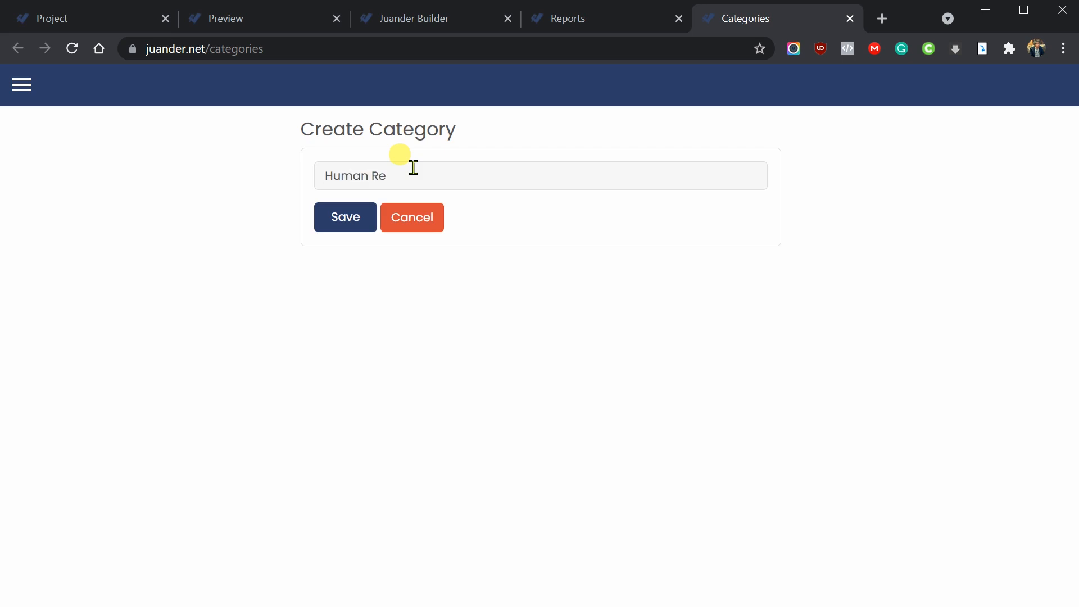
{"action": "left_click", "coordinate": [333, 217]}
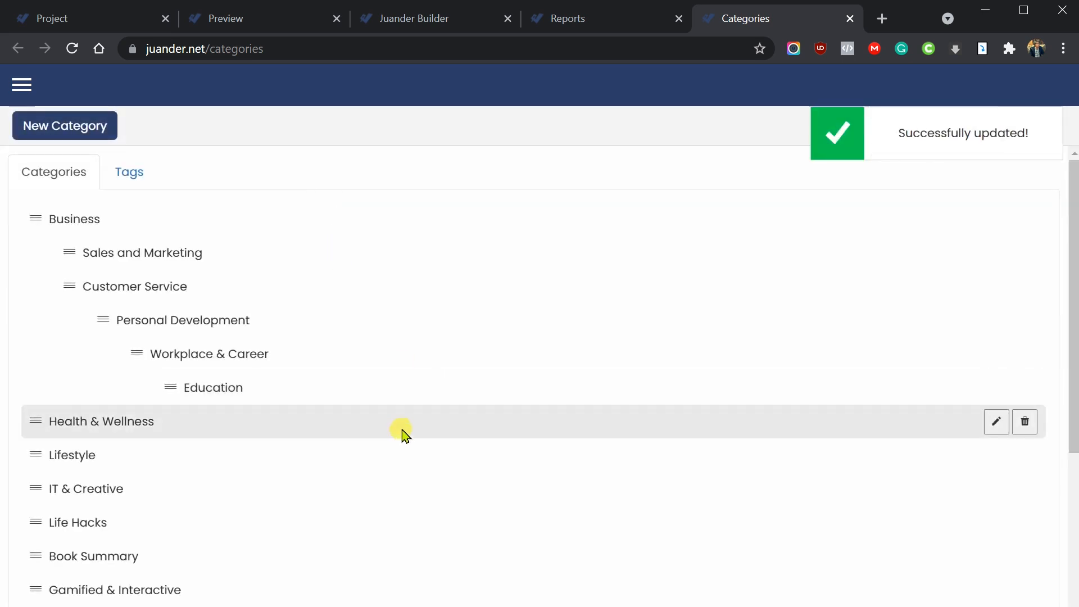
Move Human Resources up to just below Life Hacks, and Book Summary to just above Health & Wellness, both as top-level categories.
{"action": "scroll", "coordinate": [396, 439], "scroll_direction": "down", "scroll_amount": 5}
{"action": "left_click", "coordinate": [39, 597]}
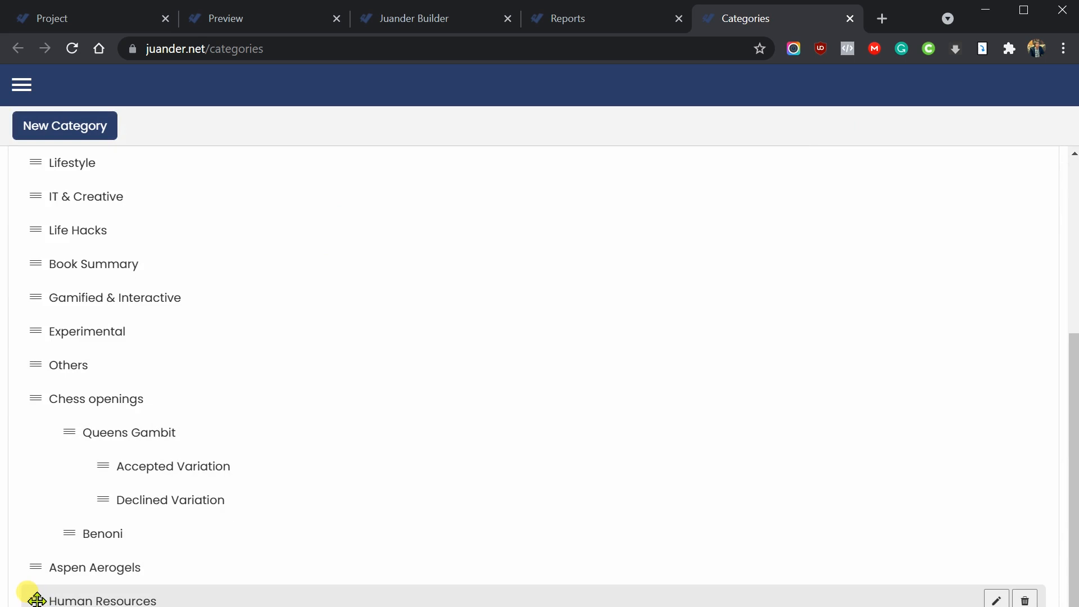
{"action": "left_click_drag", "start_coordinate": [37, 599], "coordinate": [33, 270]}
{"action": "scroll", "coordinate": [75, 393], "scroll_direction": "up", "scroll_amount": 2}
{"action": "left_click_drag", "start_coordinate": [33, 410], "coordinate": [43, 243]}
{"action": "scroll", "coordinate": [101, 342], "scroll_direction": "up", "scroll_amount": 3}
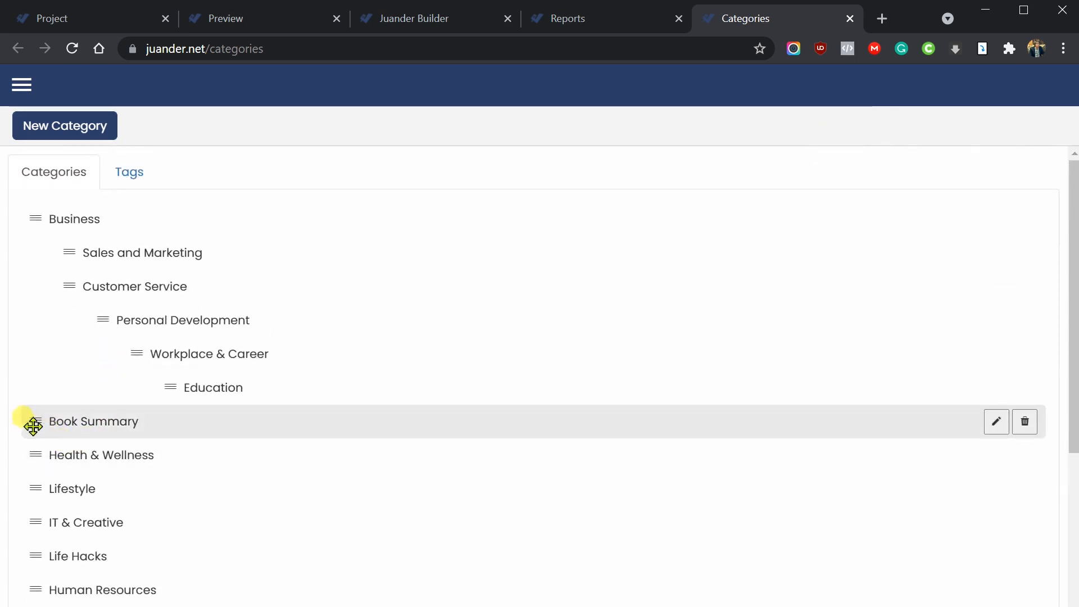
{"action": "mouse_move", "coordinate": [33, 426]}
{"action": "left_mouse_down"}
{"action": "mouse_move", "coordinate": [44, 417]}
{"action": "mouse_move", "coordinate": [27, 417]}
{"action": "mouse_move", "coordinate": [101, 414]}
{"action": "mouse_move", "coordinate": [94, 441]}
{"action": "mouse_move", "coordinate": [79, 421]}
{"action": "mouse_move", "coordinate": [39, 423]}
{"action": "mouse_move", "coordinate": [48, 425]}
{"action": "left_mouse_up"}
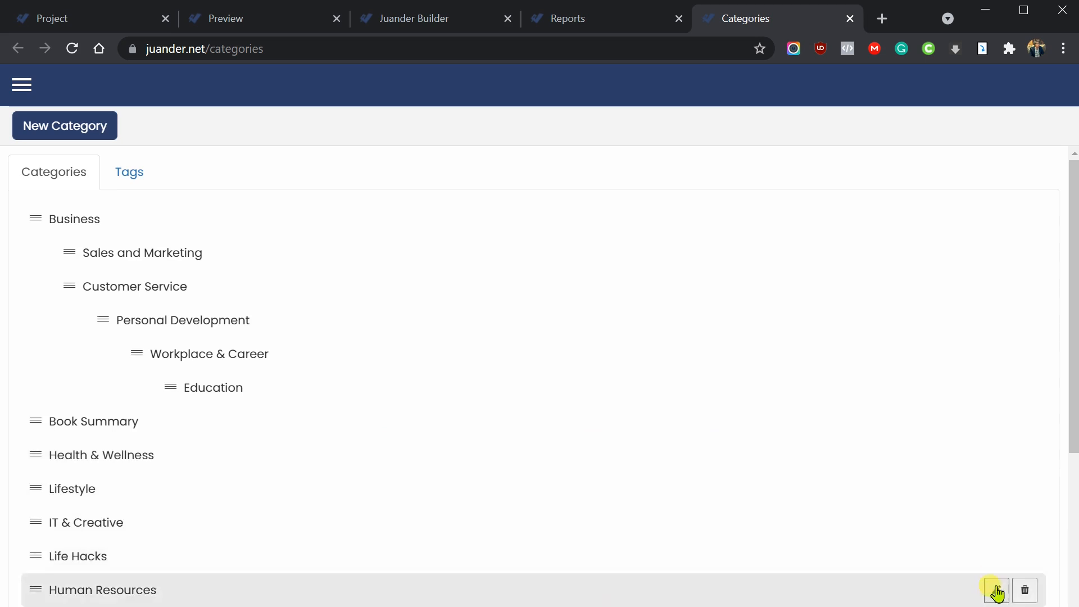
Rename the Human Resources category to HR Team and move it directly below Book Summary.
{"action": "left_click", "coordinate": [996, 591]}
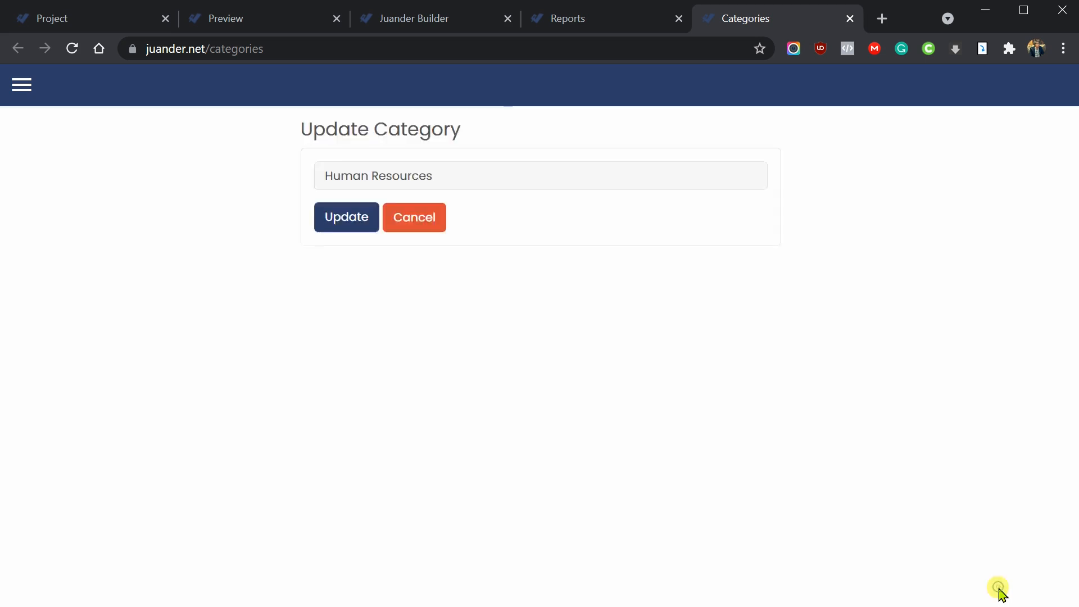
{"action": "left_click", "coordinate": [512, 171]}
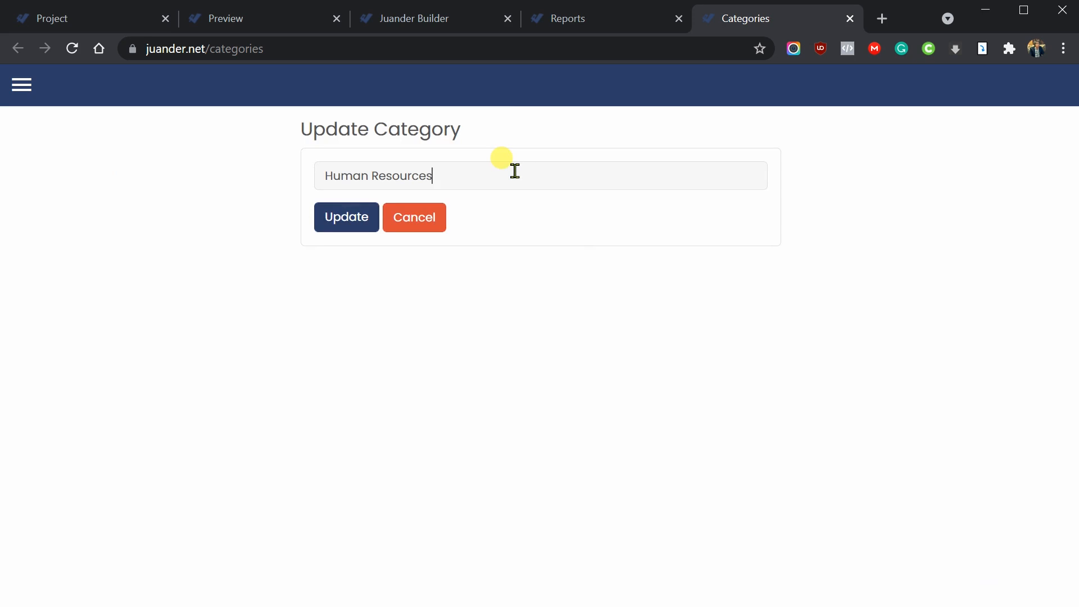
{"action": "key", "text": "ctrl+a"}
{"action": "type", "text": "H"}
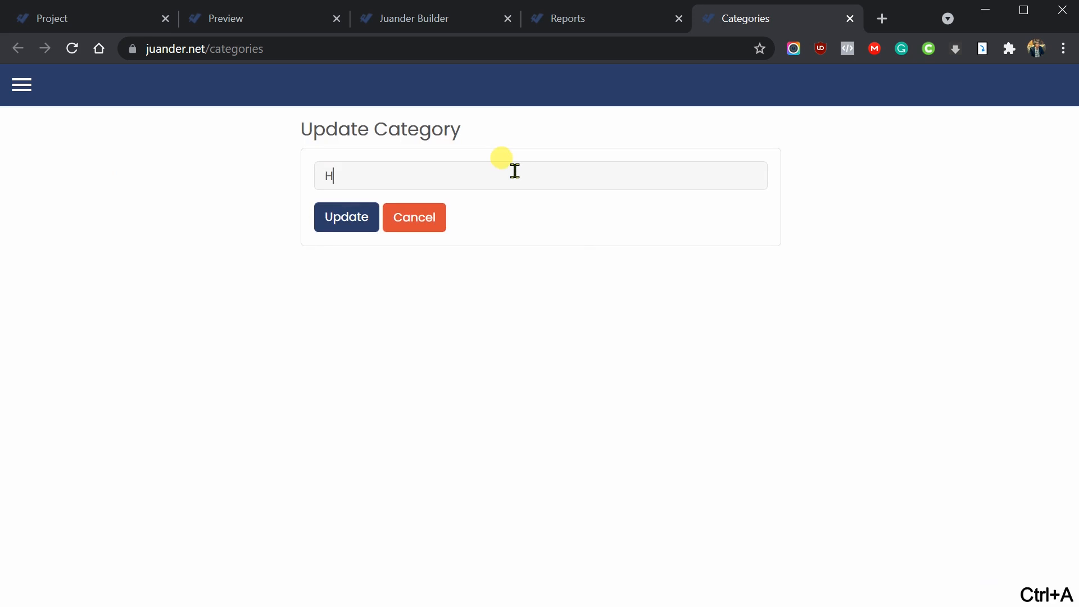
{"action": "left_click", "coordinate": [344, 219]}
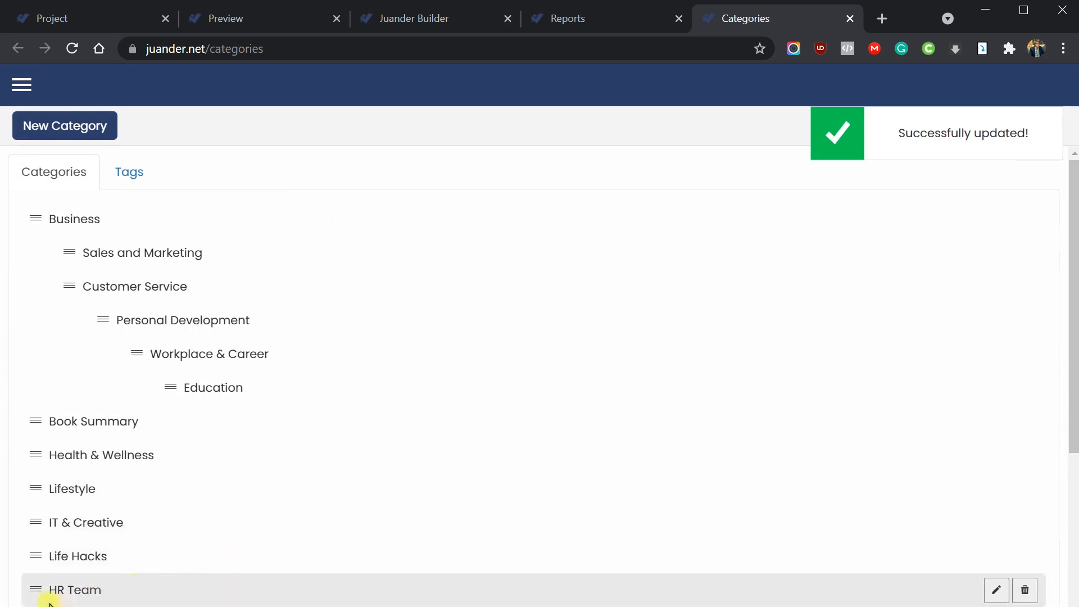
{"action": "left_click_drag", "start_coordinate": [32, 588], "coordinate": [34, 445]}
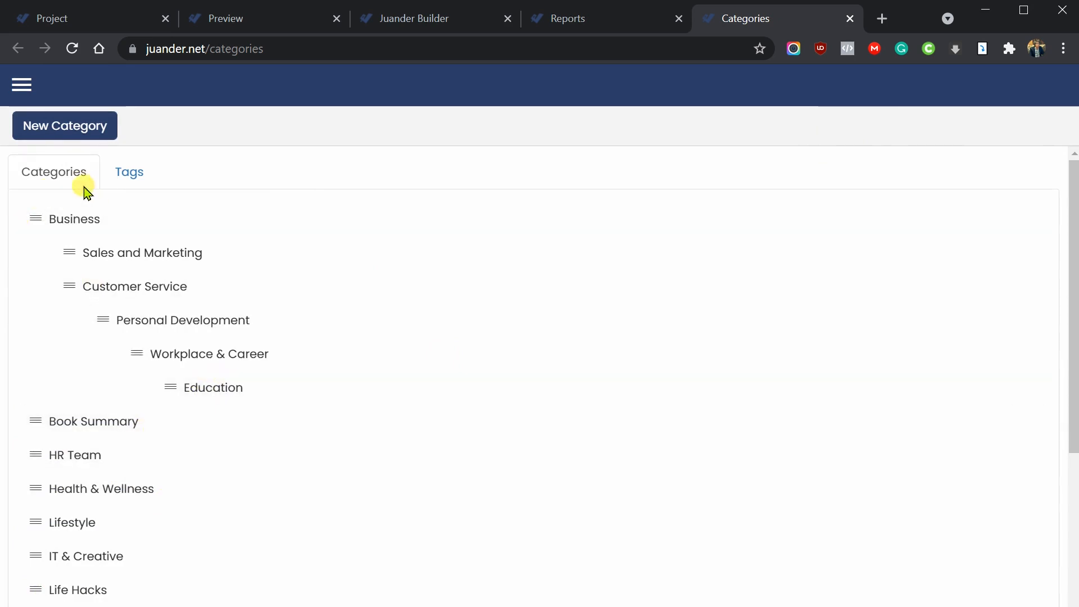
Look over the existing tags and return to the category list.
{"action": "left_click", "coordinate": [132, 185]}
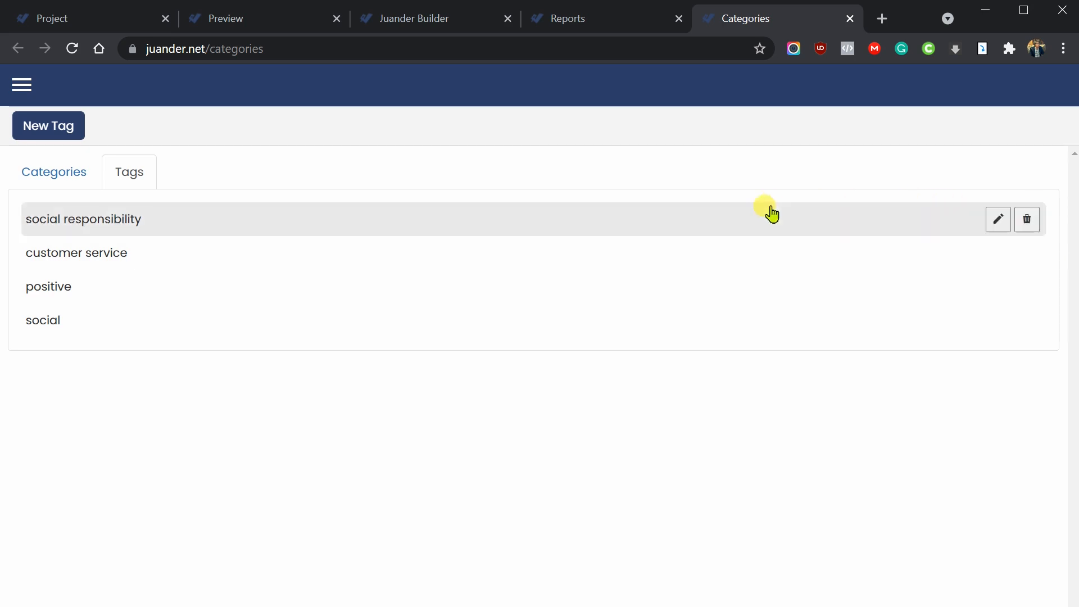
{"action": "left_click", "coordinate": [67, 178]}
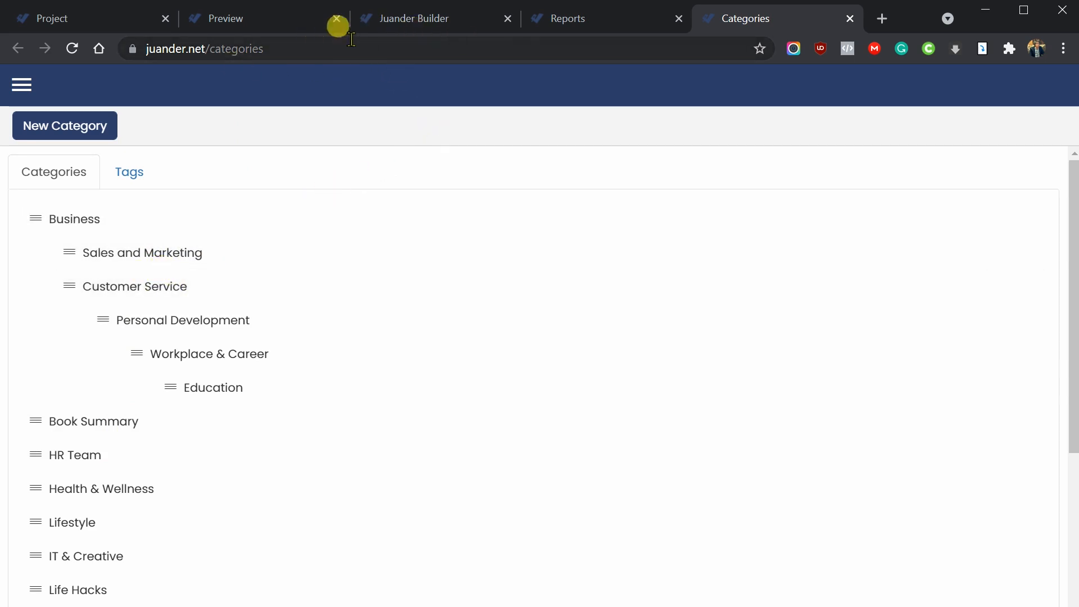
Open the Courses page and bring up the tag and category settings of the 01. Juander Walkthrough course.
{"action": "left_click", "coordinate": [100, 19]}
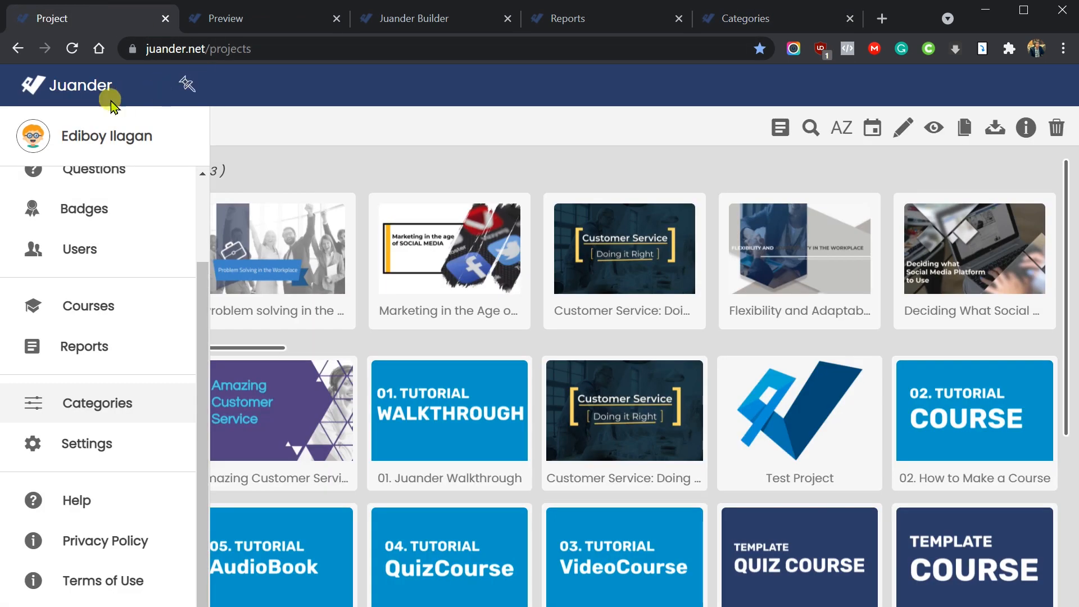
{"action": "left_click", "coordinate": [106, 304]}
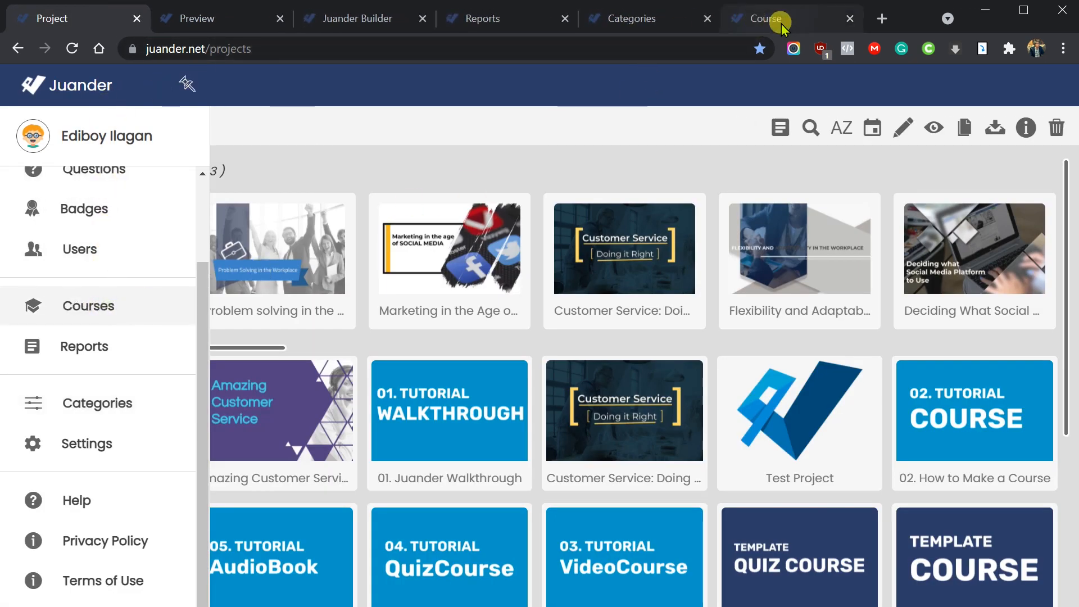
{"action": "left_click", "coordinate": [777, 18]}
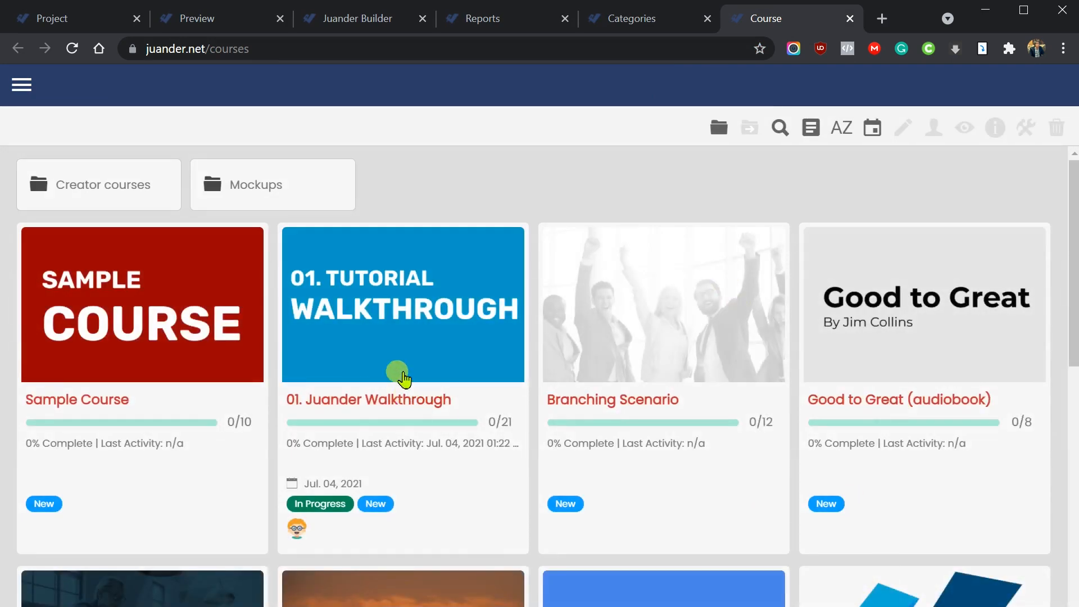
{"action": "left_click", "coordinate": [476, 303]}
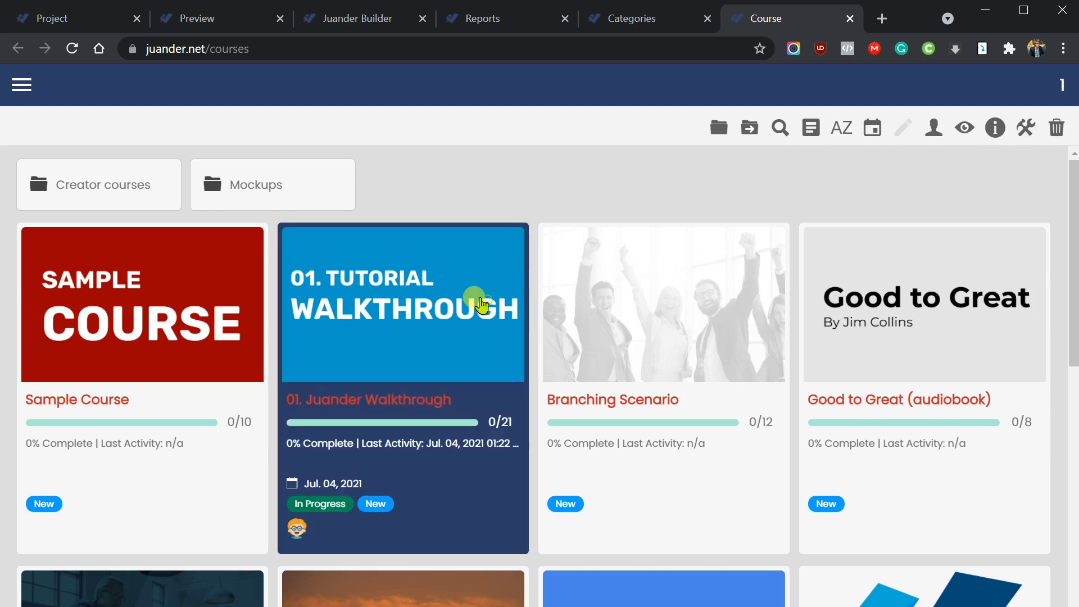
{"action": "left_click", "coordinate": [1025, 128]}
{"action": "scroll", "coordinate": [1044, 404], "scroll_direction": "down", "scroll_amount": 2}
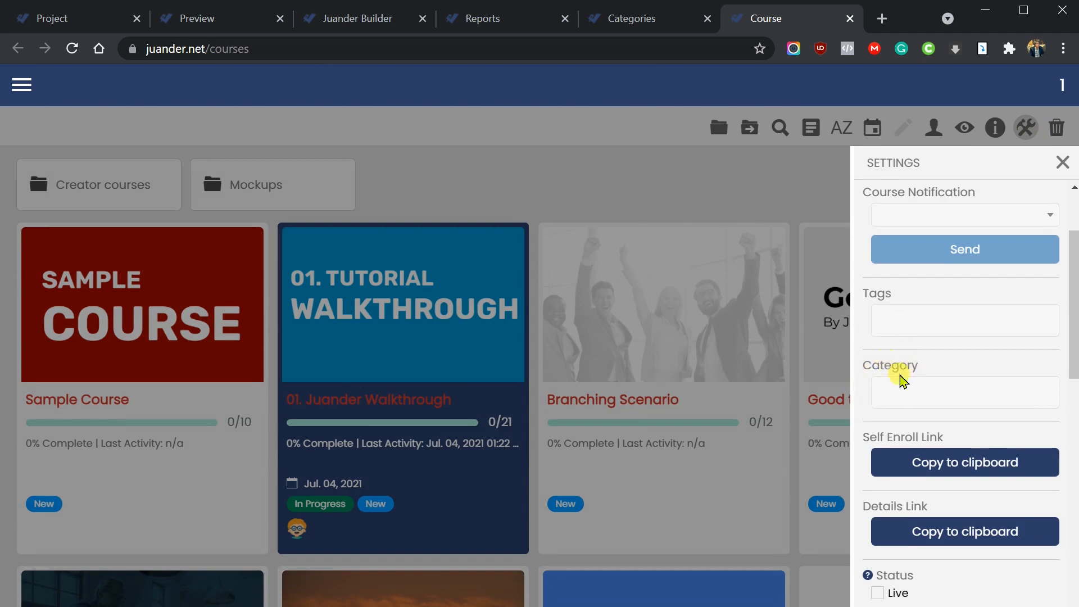
Try assigning the Business category with all its subcategories to the course, and clear the assignment.
{"action": "left_click", "coordinate": [943, 398]}
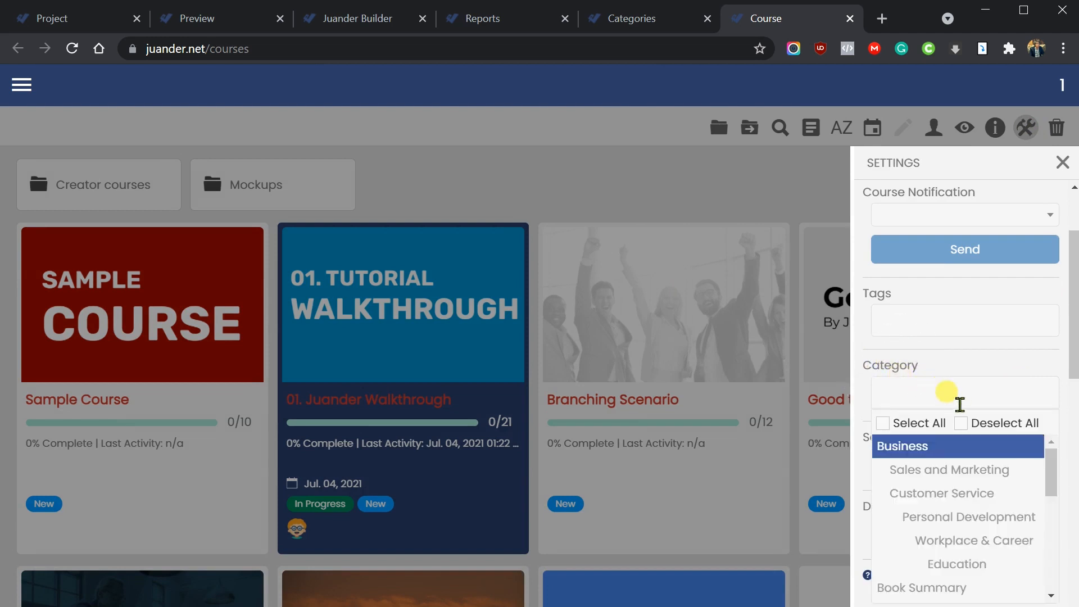
{"action": "scroll", "coordinate": [1074, 364], "scroll_direction": "down", "scroll_amount": 1}
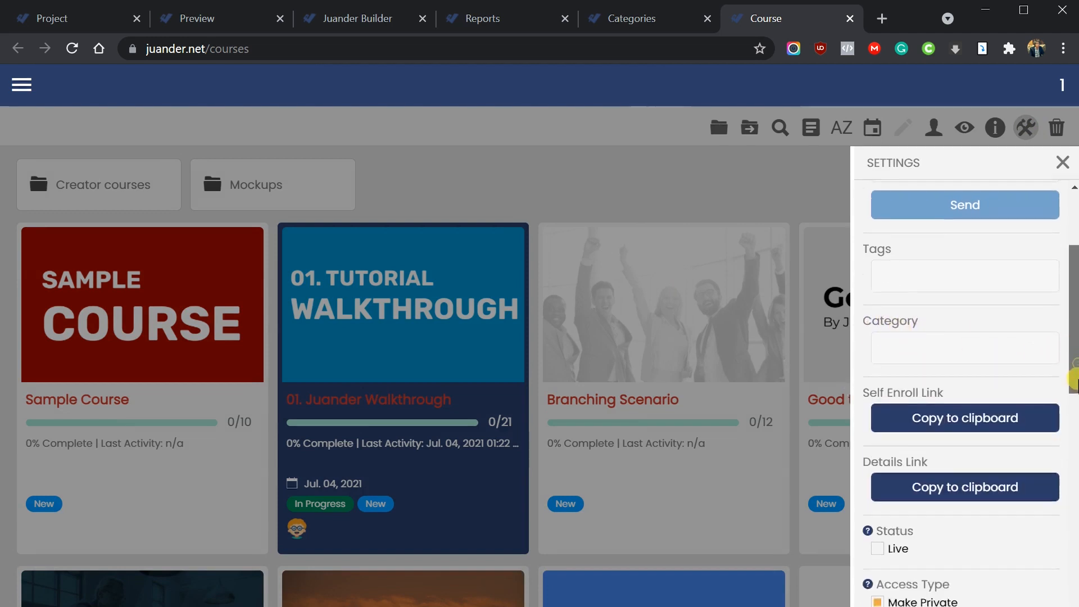
{"action": "left_click", "coordinate": [992, 354]}
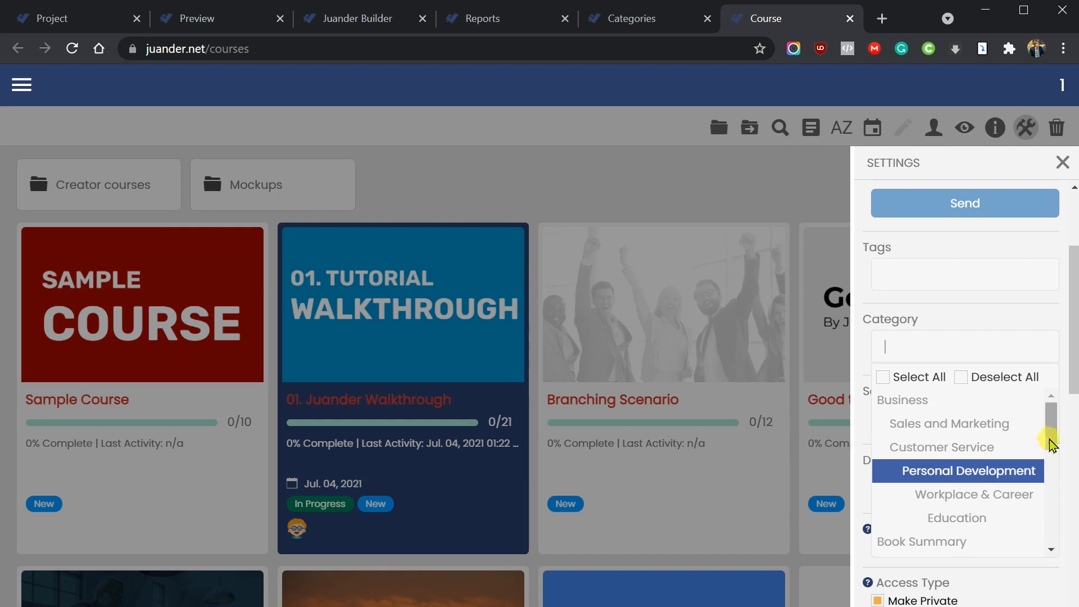
{"action": "left_click_drag", "start_coordinate": [1050, 428], "coordinate": [1051, 421]}
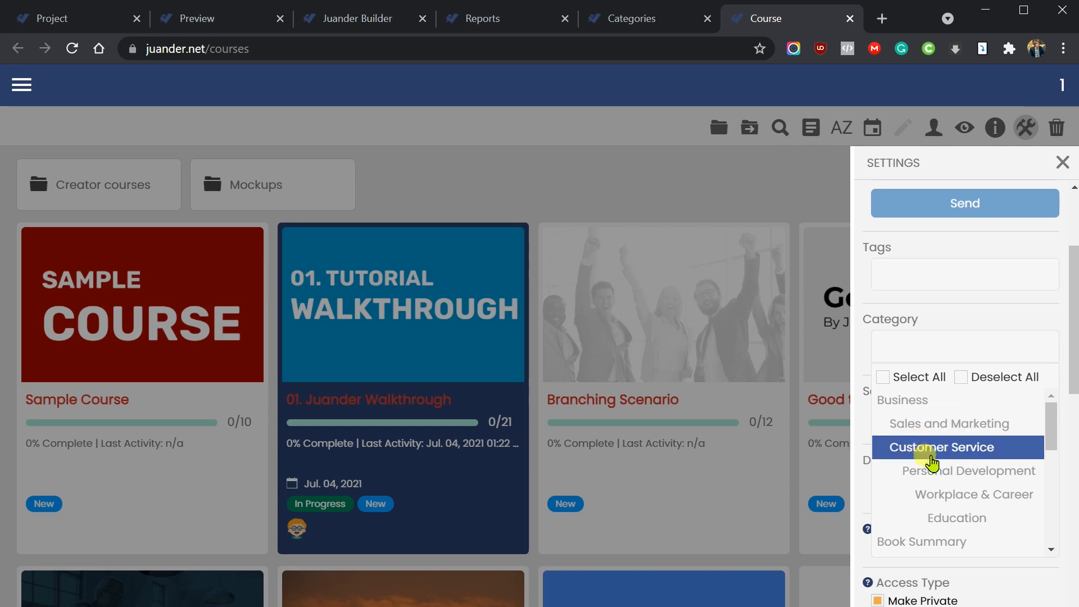
{"action": "left_click", "coordinate": [897, 400]}
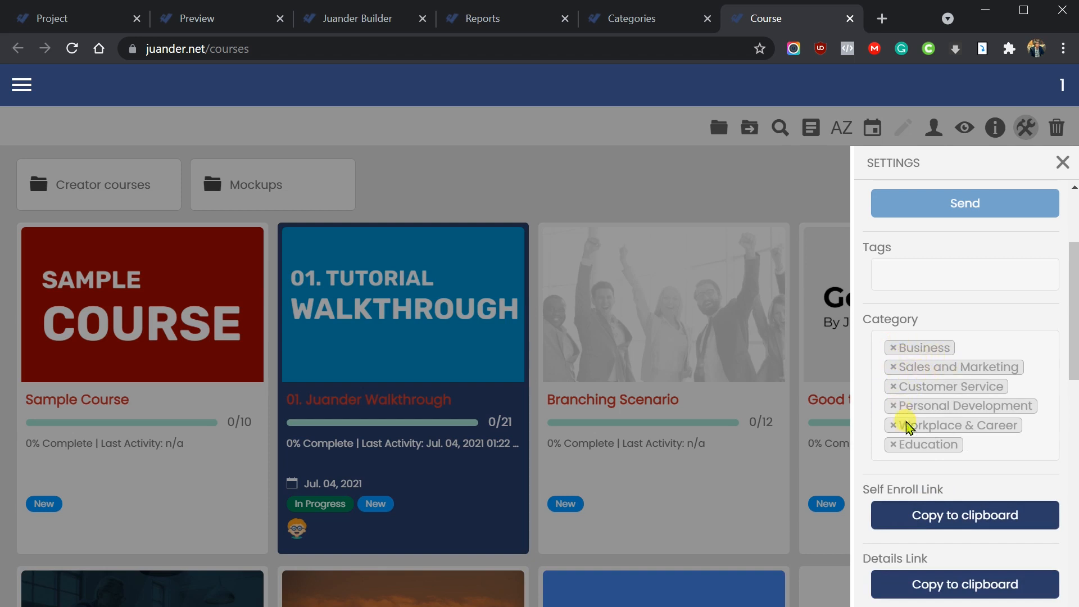
{"action": "left_click", "coordinate": [891, 357]}
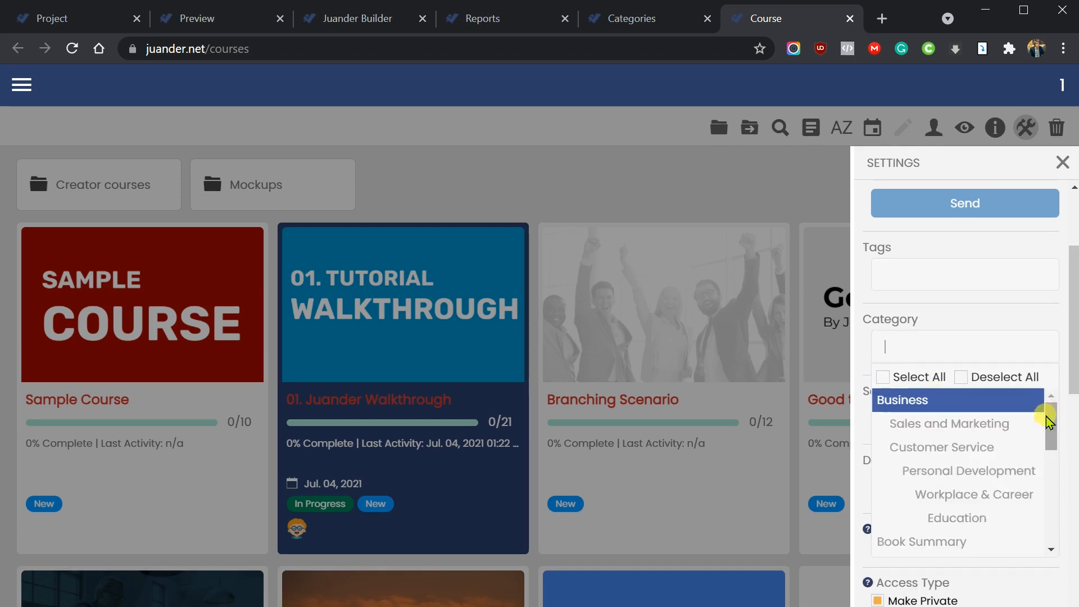
Try assigning Workplace & Career with its Education subcategory to the course, and remove both categories.
{"action": "left_click_drag", "start_coordinate": [1050, 423], "coordinate": [1052, 436]}
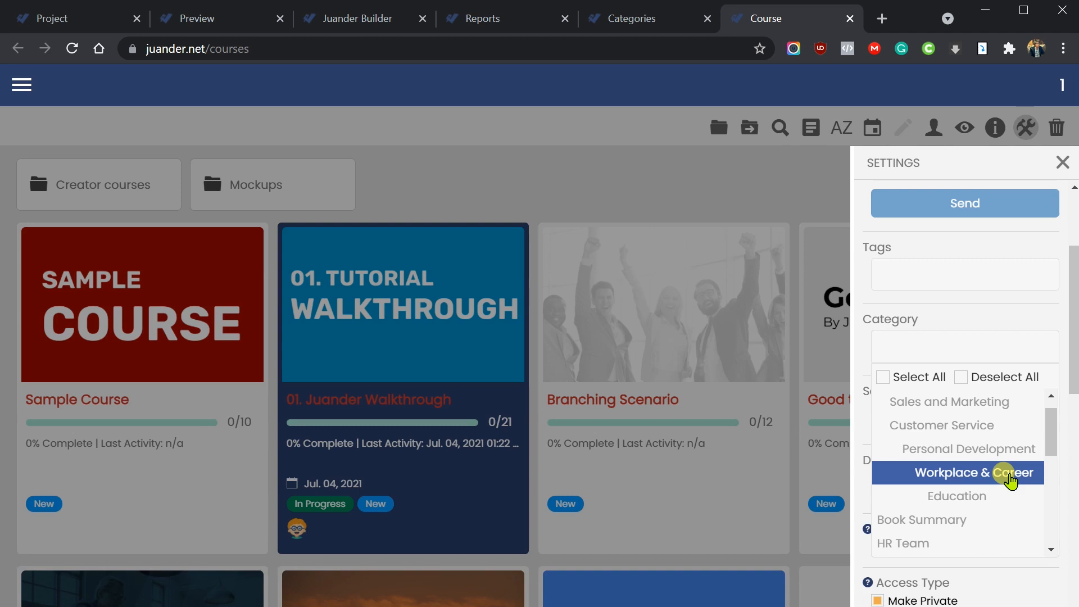
{"action": "left_click", "coordinate": [979, 475]}
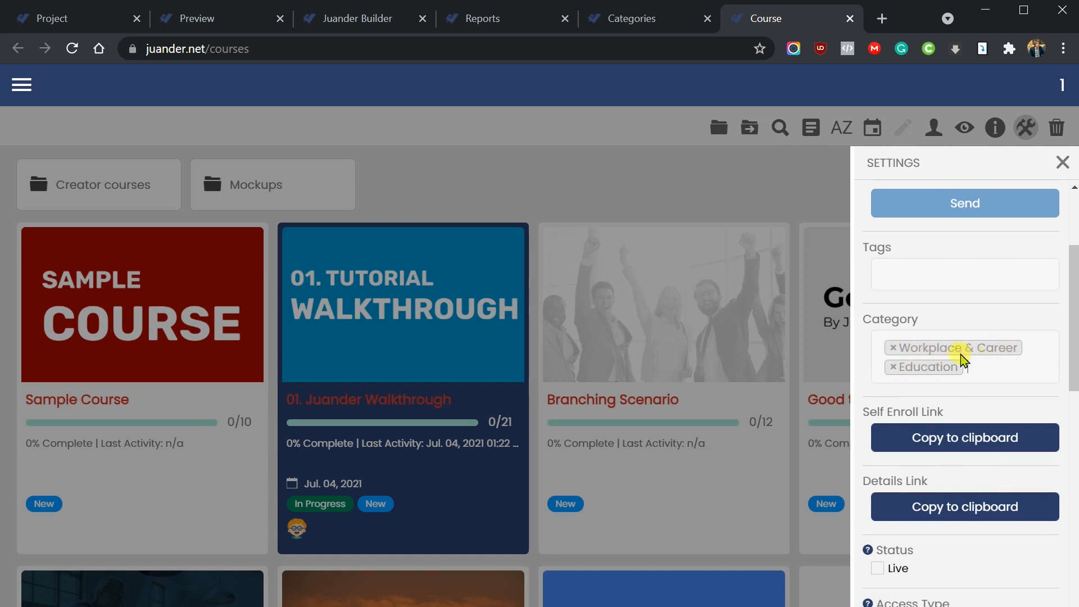
{"action": "left_click", "coordinate": [894, 367]}
{"action": "left_click", "coordinate": [893, 348]}
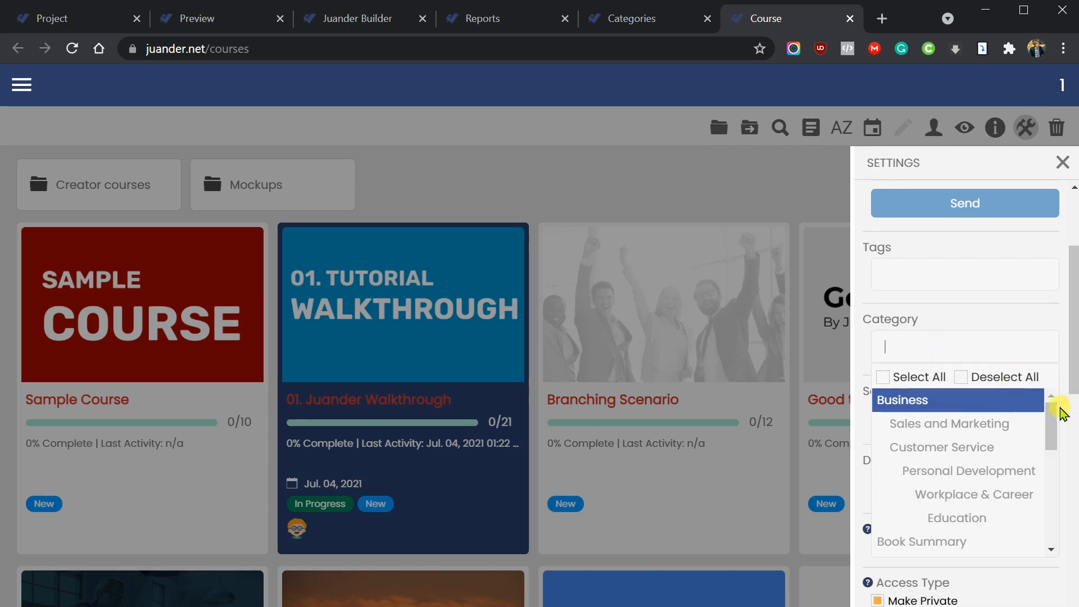
Assign the Education category to the 01. Juander Walkthrough course and switch to the LetsView phone window to view the mobile library.
{"action": "left_click", "coordinate": [958, 518]}
{"action": "scroll", "coordinate": [1068, 354], "scroll_direction": "down", "scroll_amount": 1}
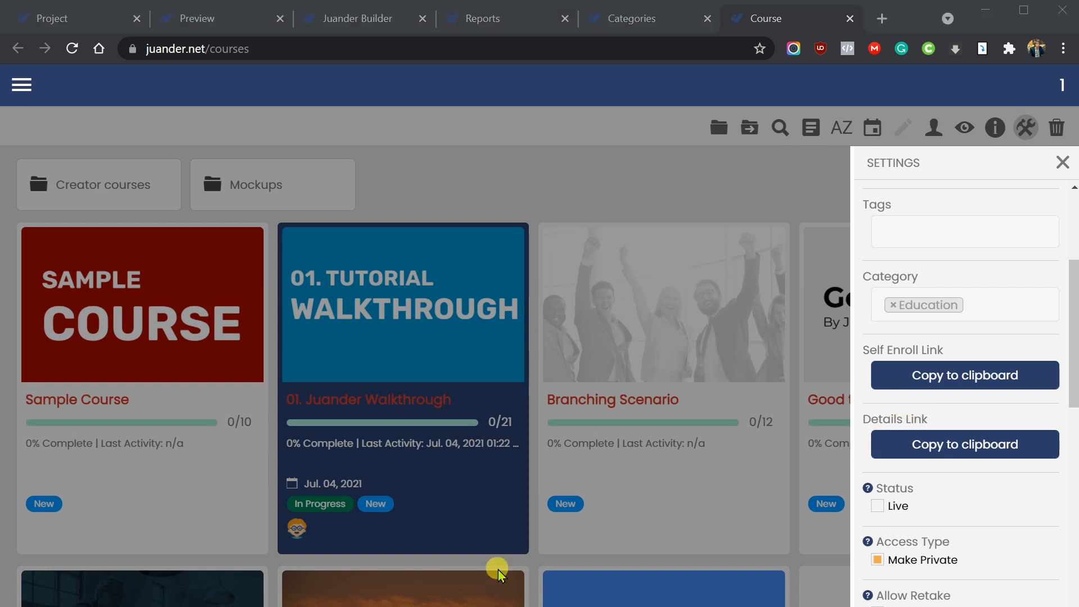
{"action": "key", "text": "alt+Tab"}
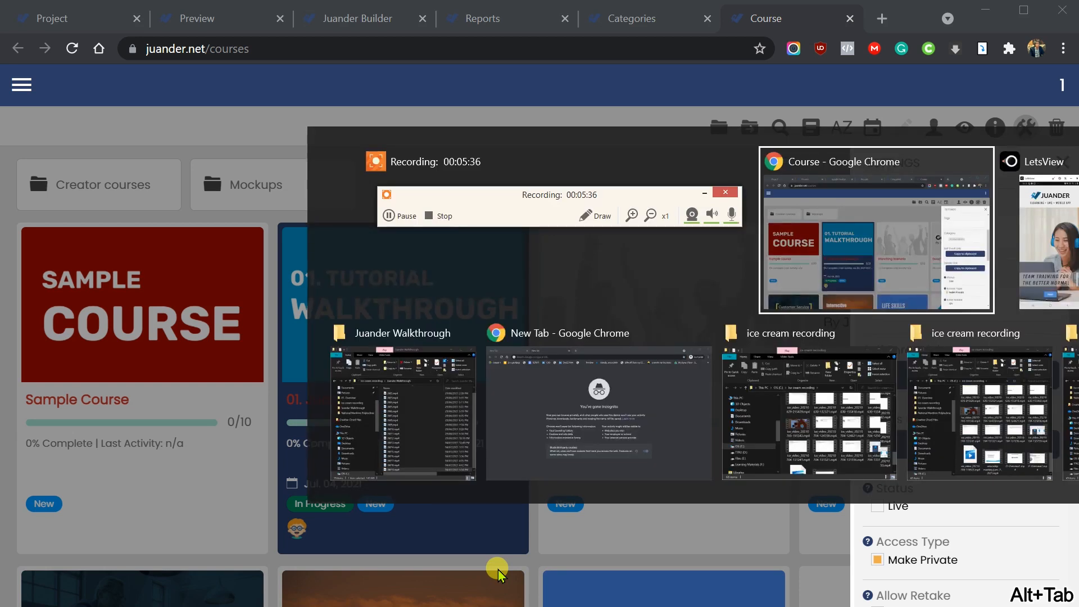
{"action": "key", "text": "alt+Tab"}
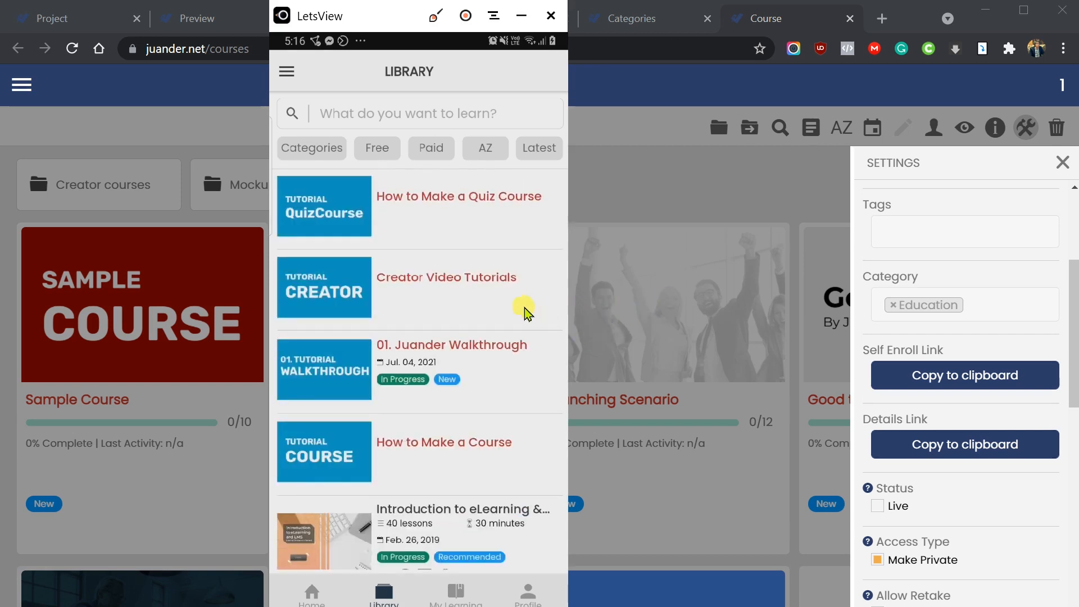
Replace the Education category of the 01. Juander Walkthrough course with Life Hacks and save the course settings.
{"action": "left_click", "coordinate": [707, 195]}
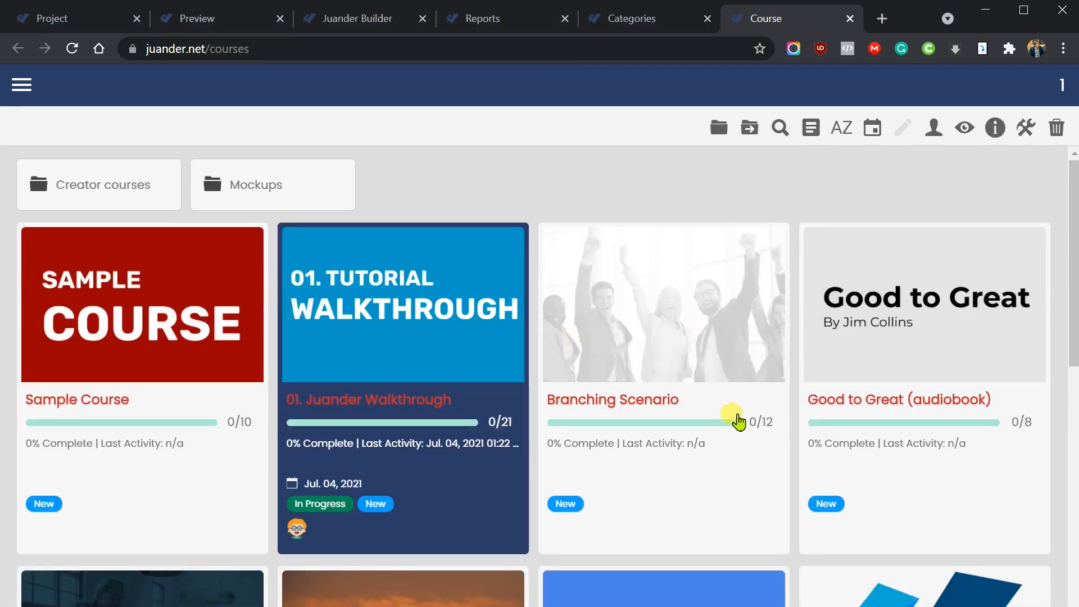
{"action": "left_click", "coordinate": [451, 350]}
{"action": "left_click", "coordinate": [444, 287]}
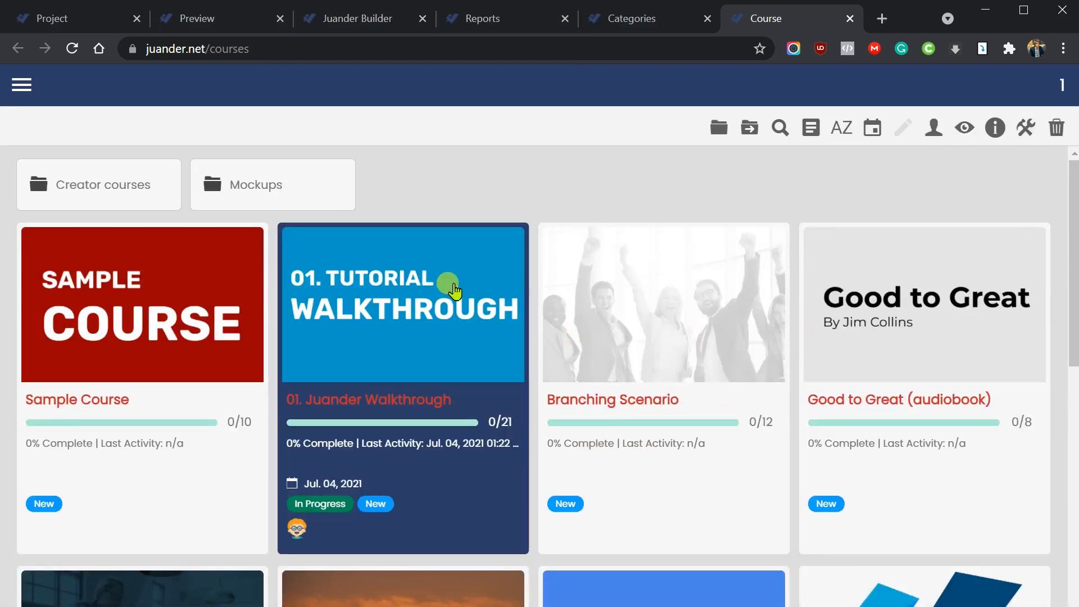
{"action": "left_click", "coordinate": [1025, 128]}
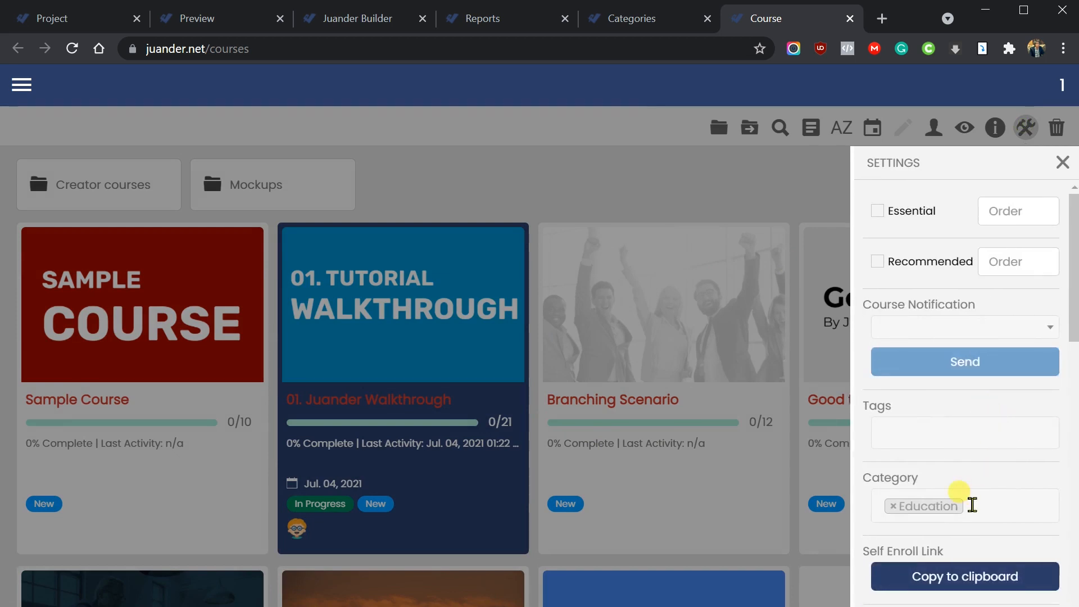
{"action": "left_click", "coordinate": [895, 505]}
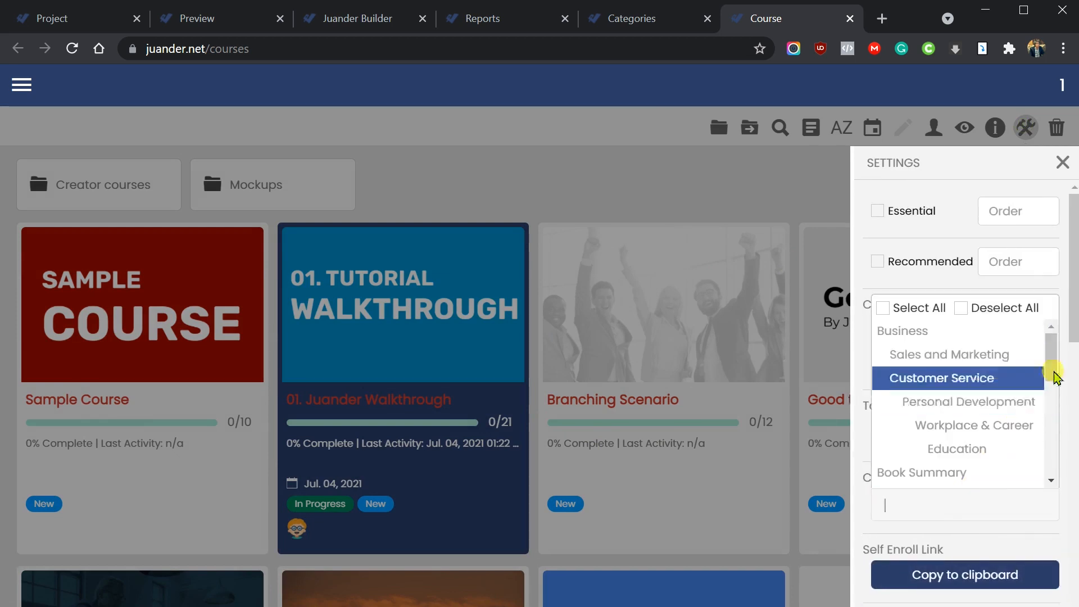
{"action": "mouse_move", "coordinate": [1051, 365]}
{"action": "left_mouse_down"}
{"action": "mouse_move", "coordinate": [1053, 472]}
{"action": "mouse_move", "coordinate": [1051, 416]}
{"action": "mouse_move", "coordinate": [923, 419]}
{"action": "left_mouse_up"}
{"action": "left_click", "coordinate": [924, 419]}
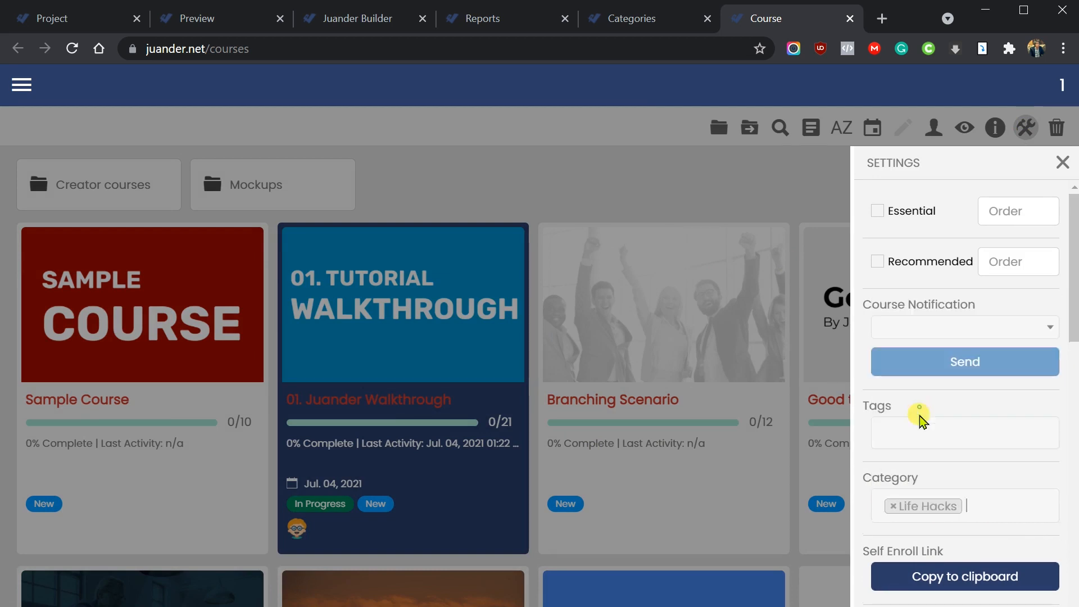
{"action": "scroll", "coordinate": [1046, 498], "scroll_direction": "down", "scroll_amount": 7}
{"action": "scroll", "coordinate": [1040, 463], "scroll_direction": "up", "scroll_amount": 4}
{"action": "scroll", "coordinate": [999, 426], "scroll_direction": "down", "scroll_amount": 10}
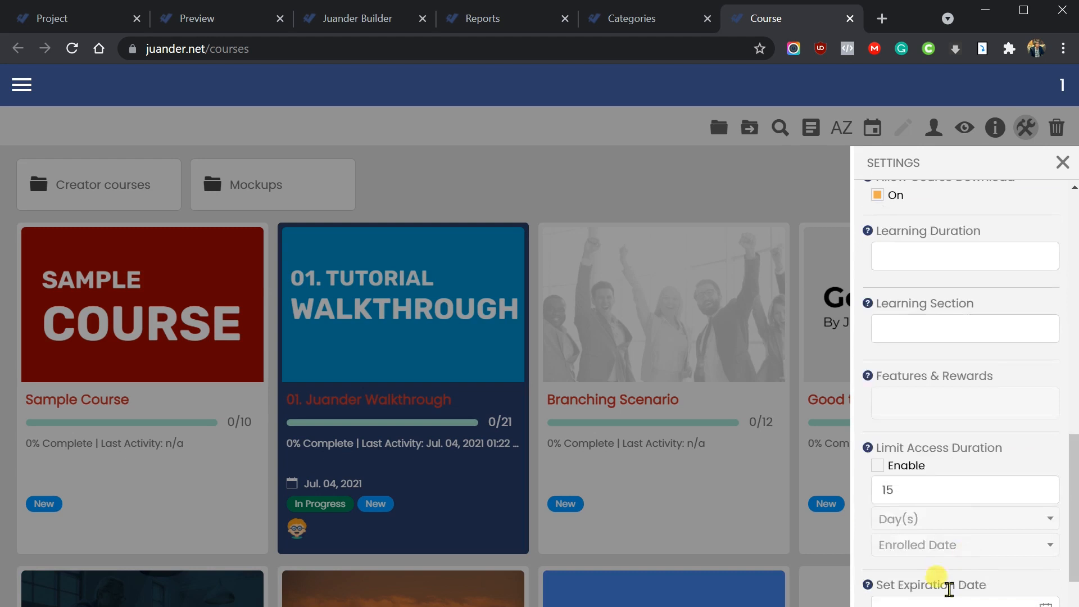
{"action": "left_click", "coordinate": [999, 593]}
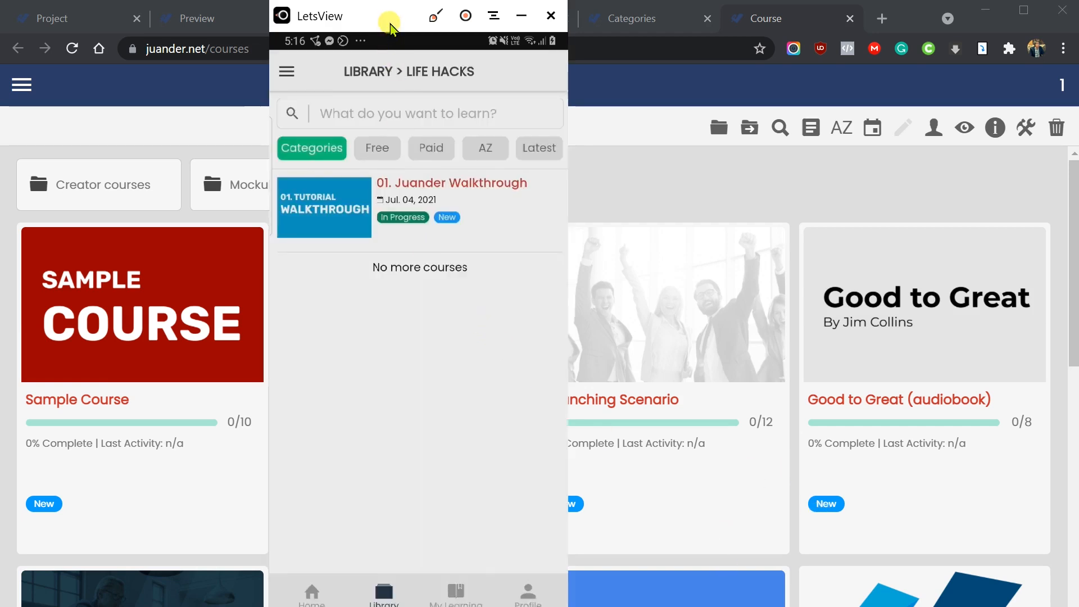
Move the LetsView window aside and reopen the 01. Juander Walkthrough course's settings to check its assigned category.
{"action": "left_click_drag", "start_coordinate": [391, 26], "coordinate": [149, 43]}
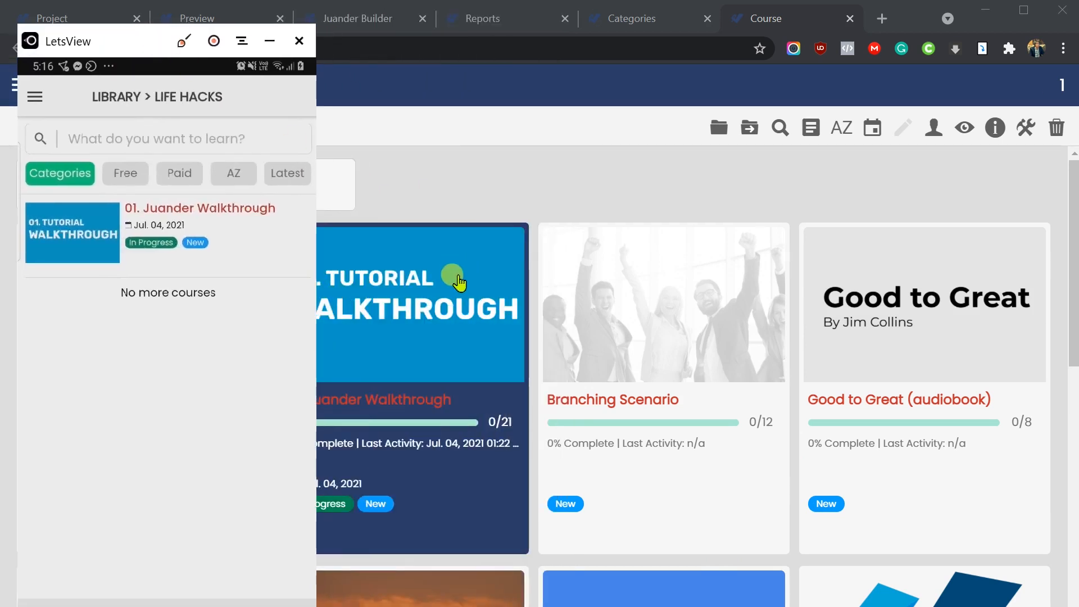
{"action": "left_click", "coordinate": [458, 281]}
{"action": "left_click", "coordinate": [1025, 130]}
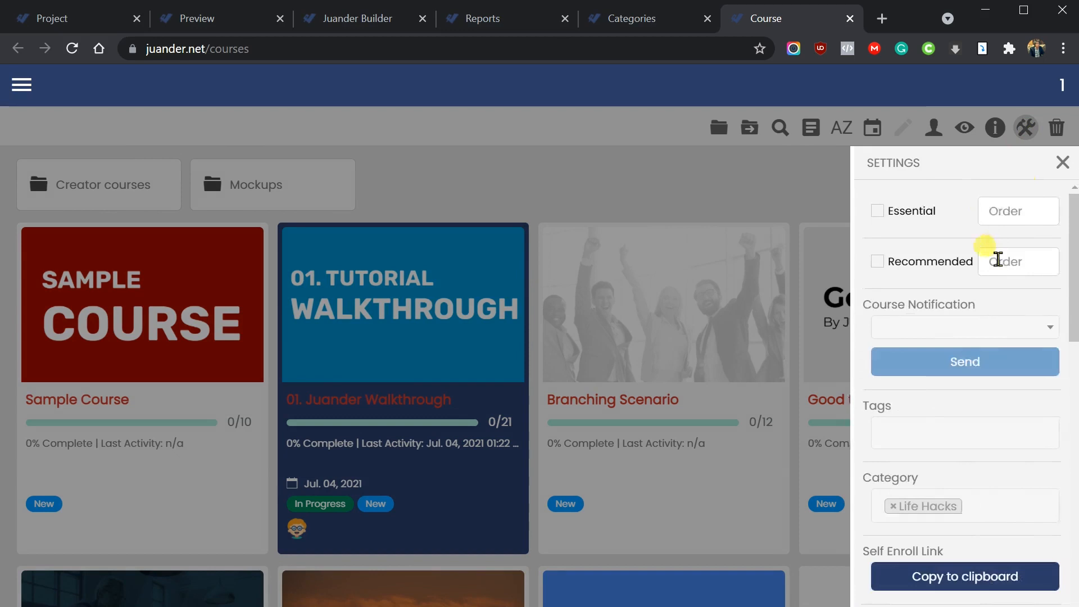
{"action": "scroll", "coordinate": [1006, 450], "scroll_direction": "down", "scroll_amount": 2}
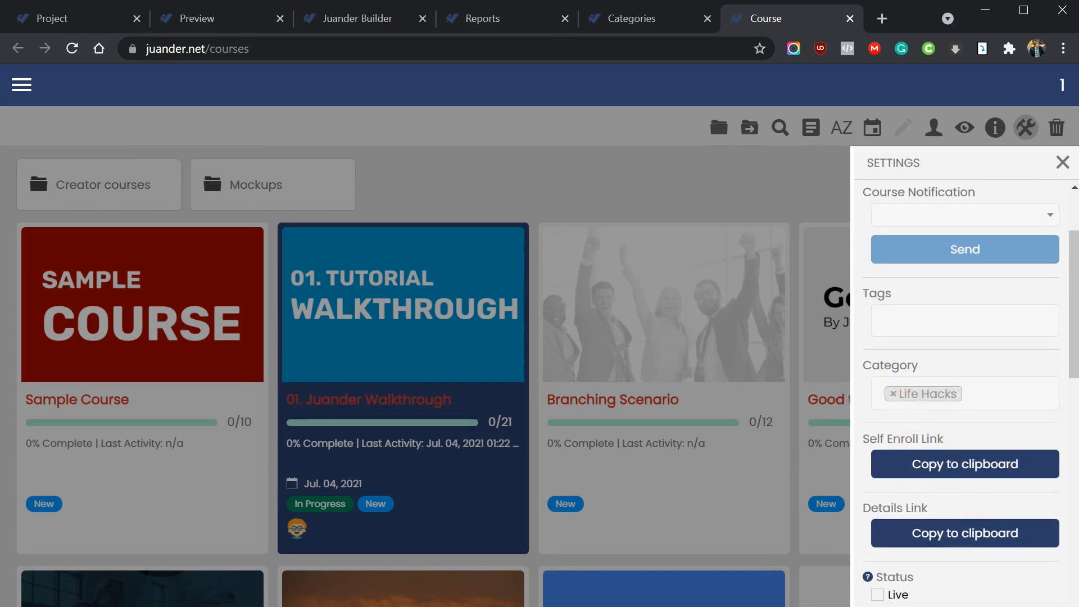
Place the LetsView window beside the course settings, look over the course options and open the mobile app's navigation menu.
{"action": "key", "text": "alt+Tab"}
{"action": "left_click_drag", "start_coordinate": [138, 45], "coordinate": [184, 21]}
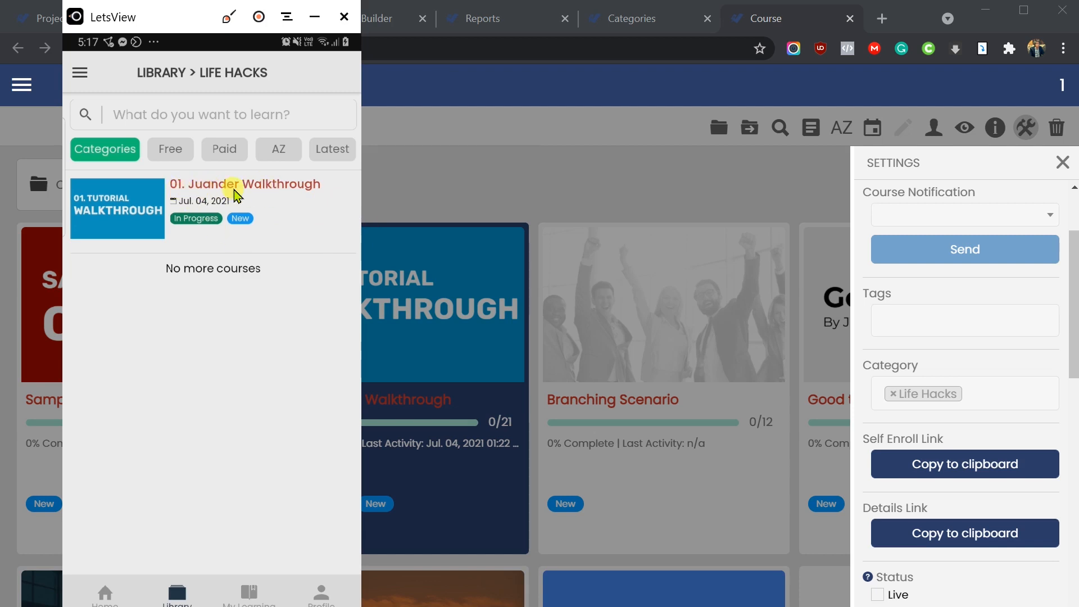
{"action": "scroll", "coordinate": [971, 325], "scroll_direction": "up", "scroll_amount": 2}
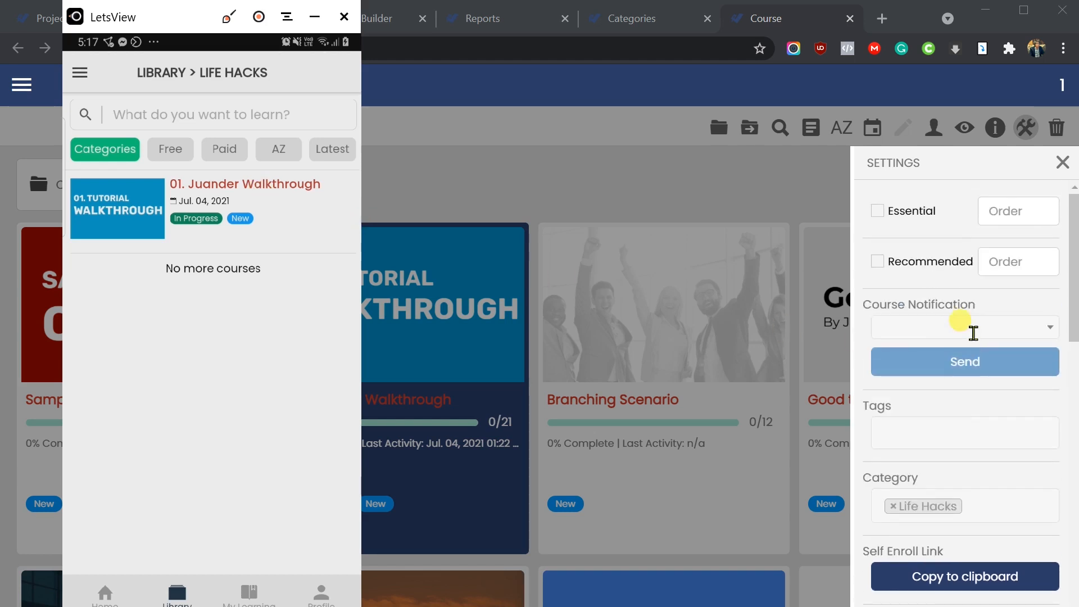
{"action": "scroll", "coordinate": [976, 338], "scroll_direction": "down", "scroll_amount": 10}
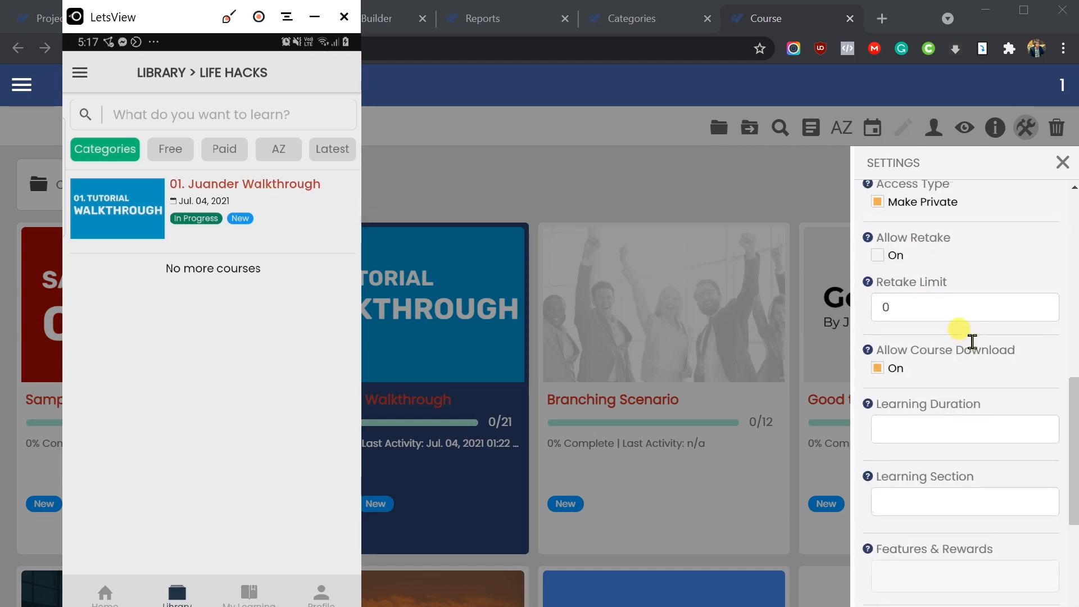
{"action": "scroll", "coordinate": [956, 332], "scroll_direction": "up", "scroll_amount": 2}
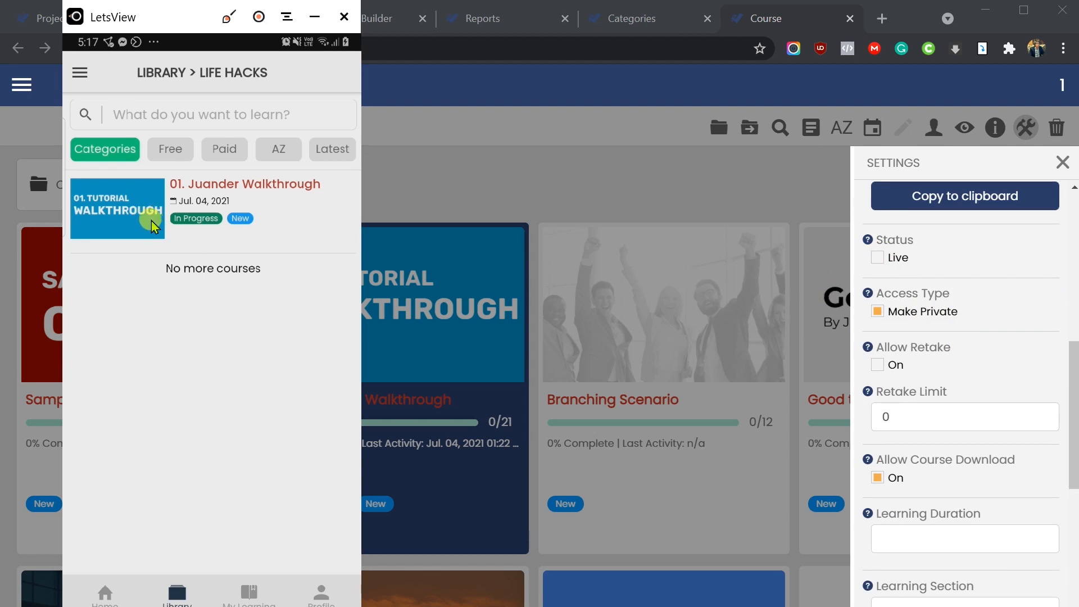
{"action": "left_click", "coordinate": [84, 74]}
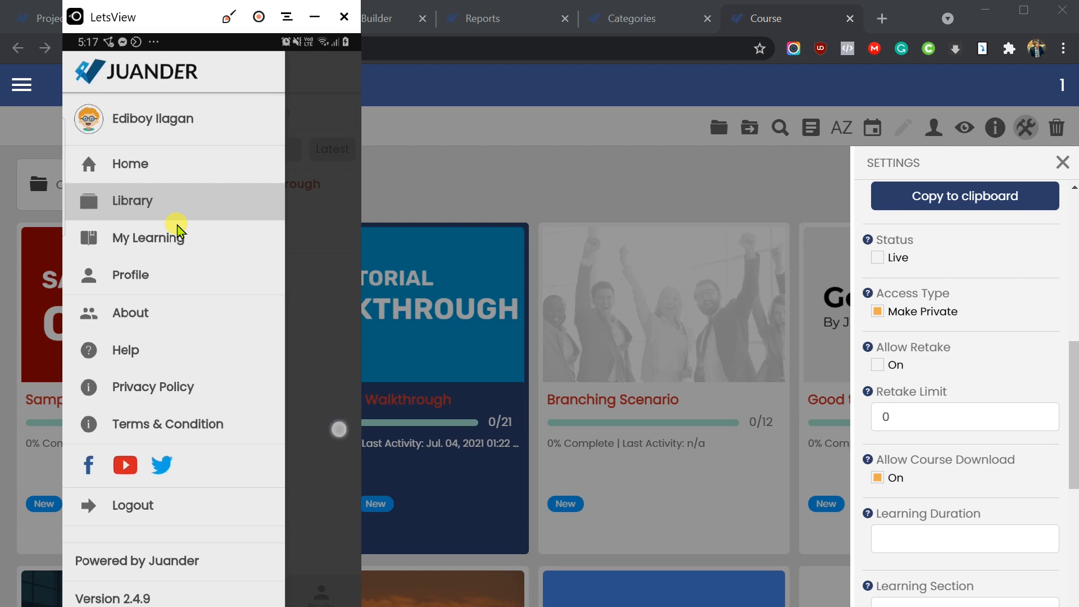
{"action": "left_click", "coordinate": [176, 220]}
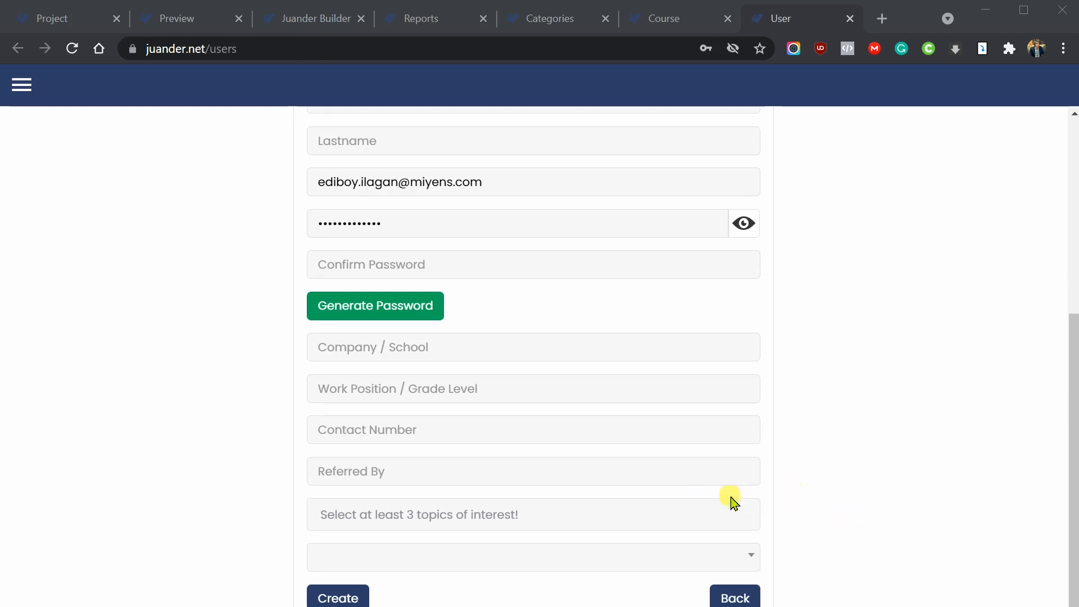
Look over the fields of the Create User form down to the topics of interest.
{"action": "scroll", "coordinate": [735, 502], "scroll_direction": "up", "scroll_amount": 6}
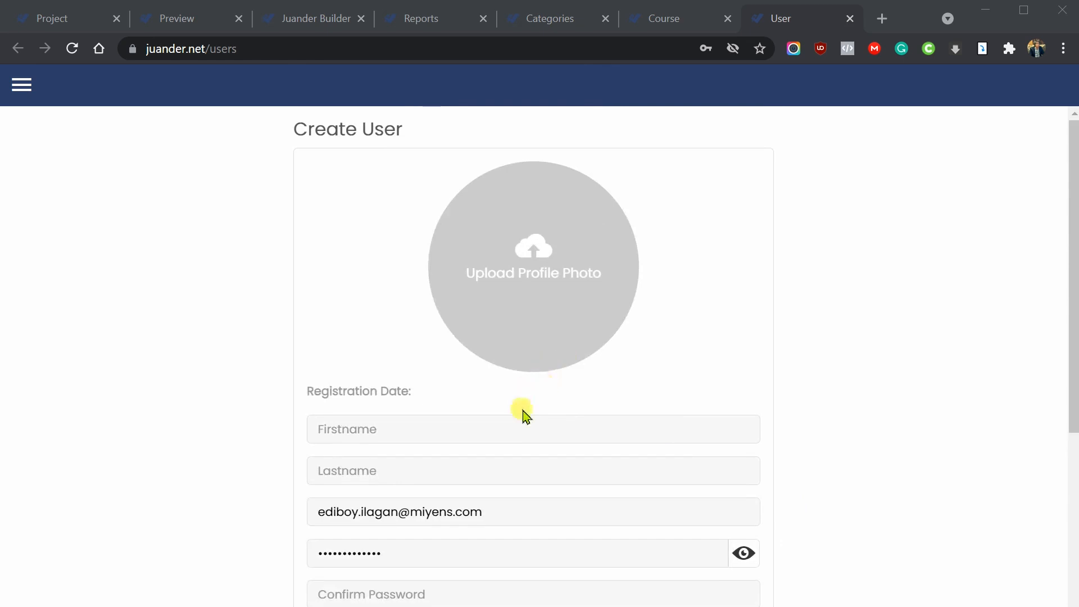
{"action": "scroll", "coordinate": [528, 416], "scroll_direction": "down", "scroll_amount": 4}
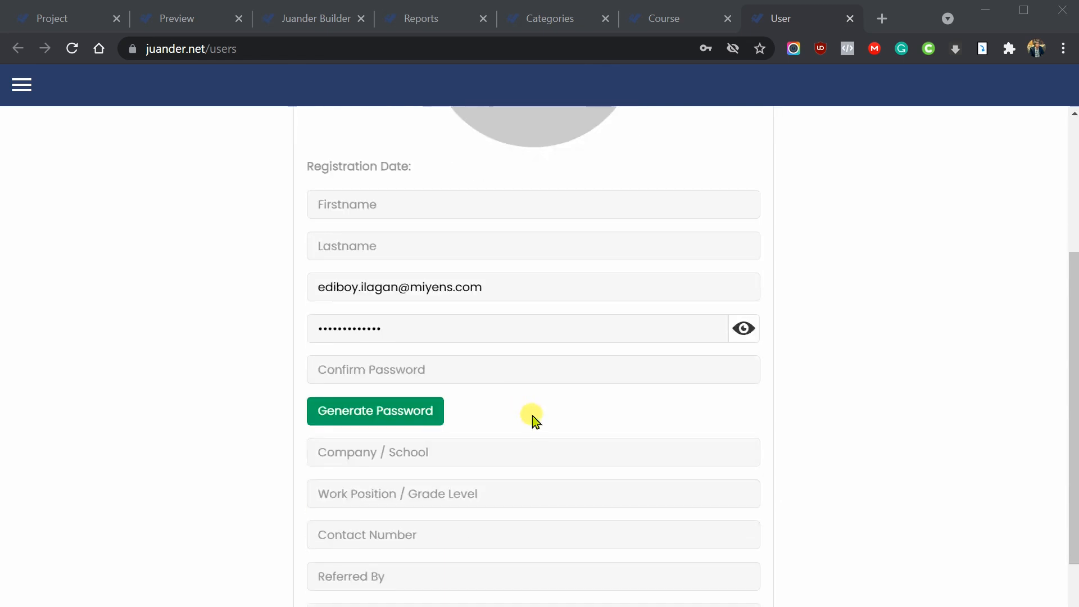
{"action": "scroll", "coordinate": [602, 422], "scroll_direction": "down", "scroll_amount": 2}
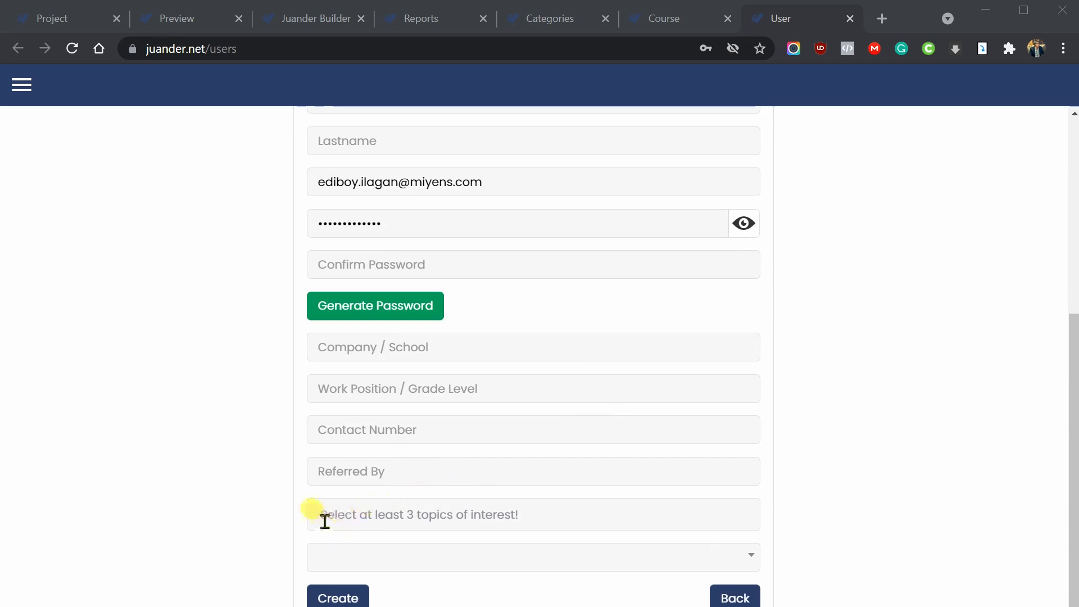
{"action": "left_click", "coordinate": [350, 513]}
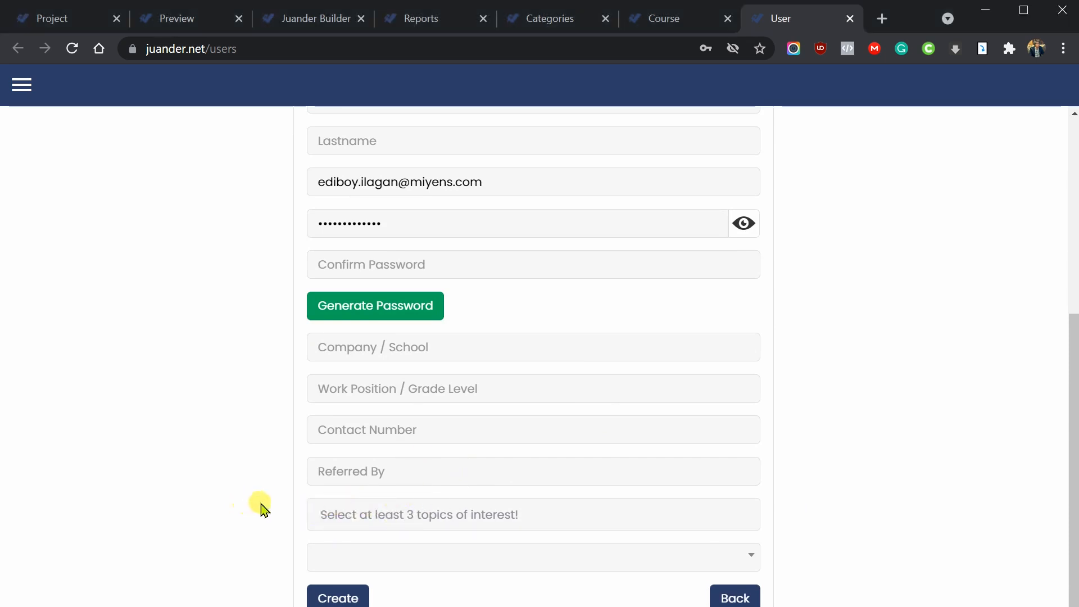
Examine the nested categories offered as topics of interest in the Create User form, without choosing any.
{"action": "left_click", "coordinate": [416, 513]}
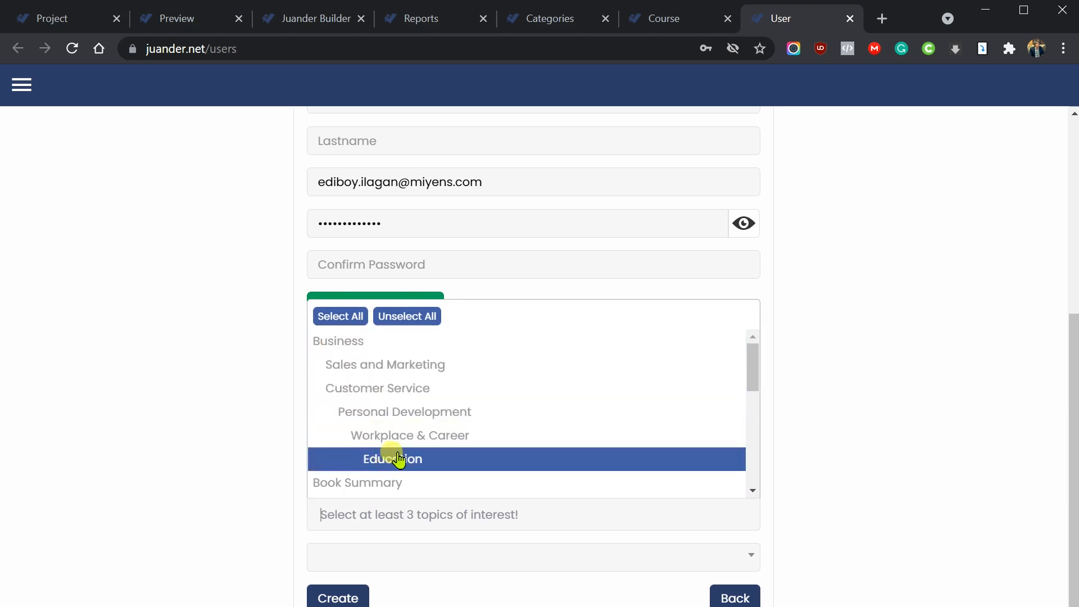
{"action": "scroll", "coordinate": [397, 462], "scroll_direction": "down", "scroll_amount": 2}
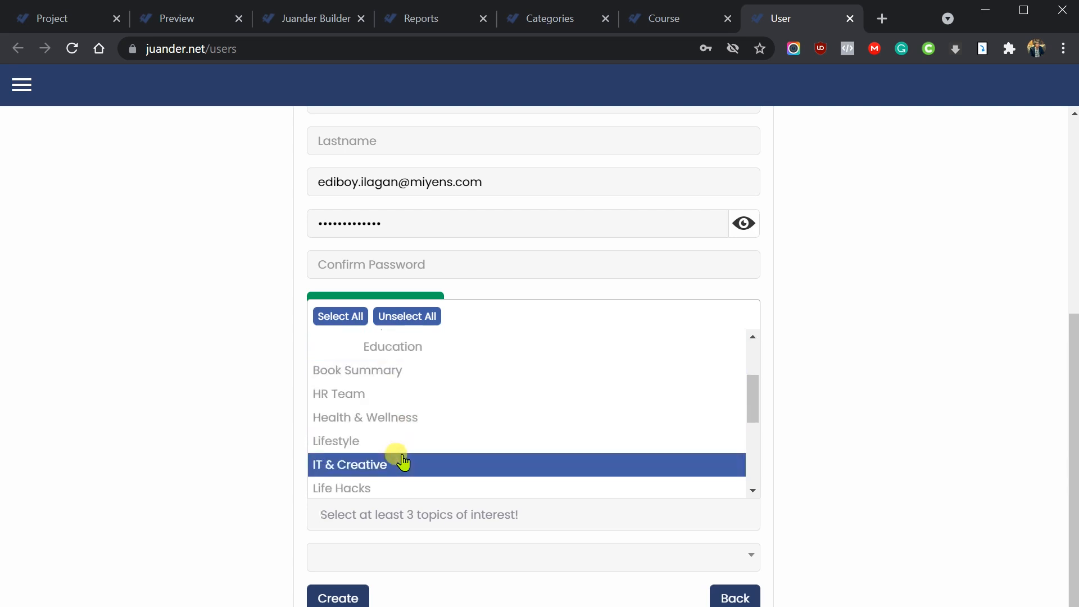
{"action": "scroll", "coordinate": [404, 440], "scroll_direction": "up", "scroll_amount": 3}
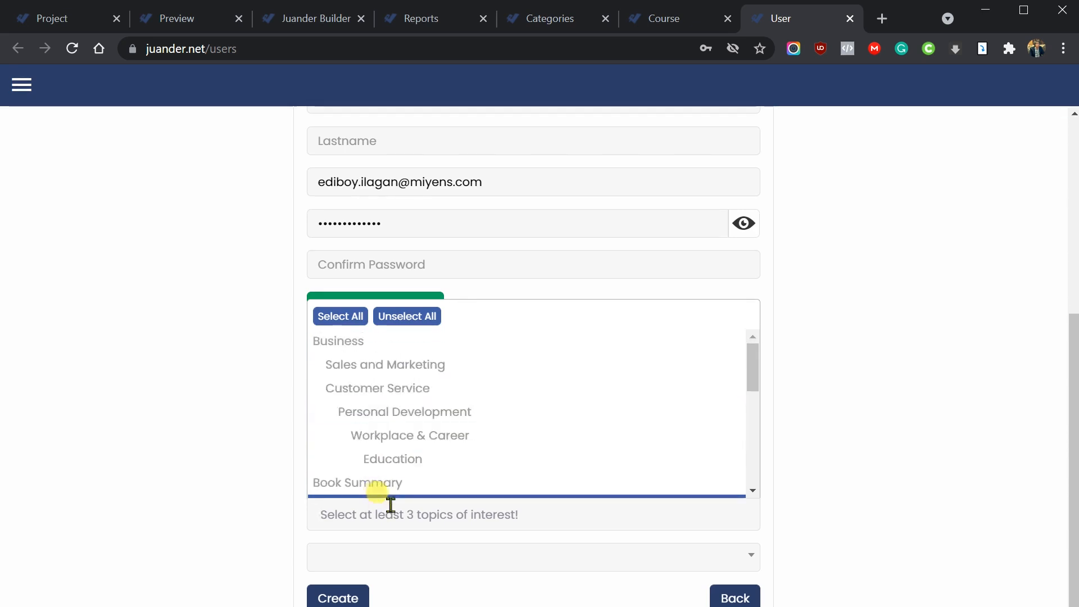
{"action": "left_click", "coordinate": [254, 508]}
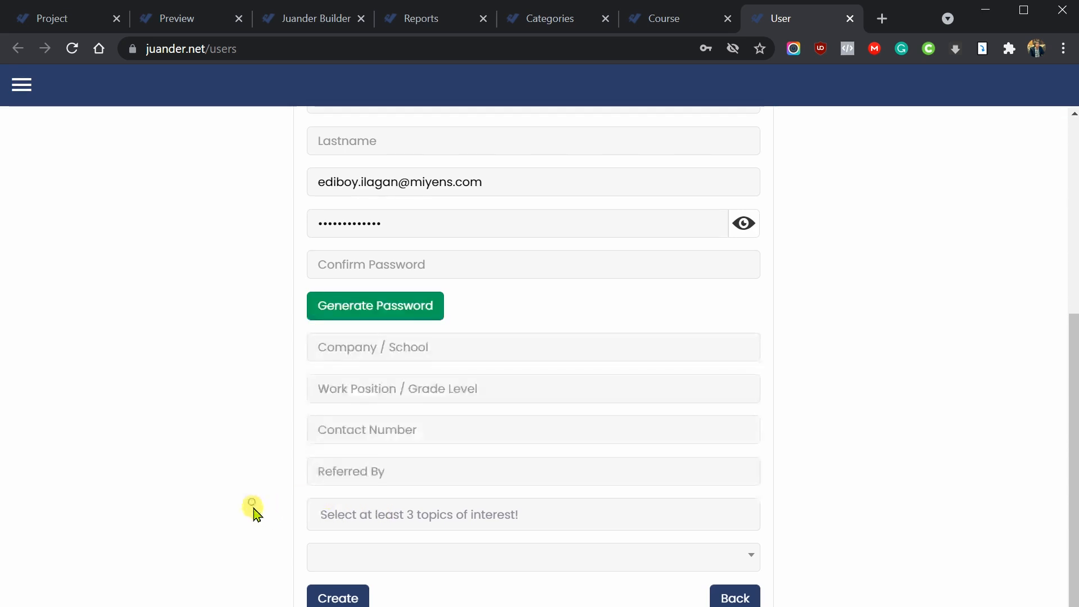
{"action": "left_click", "coordinate": [427, 524]}
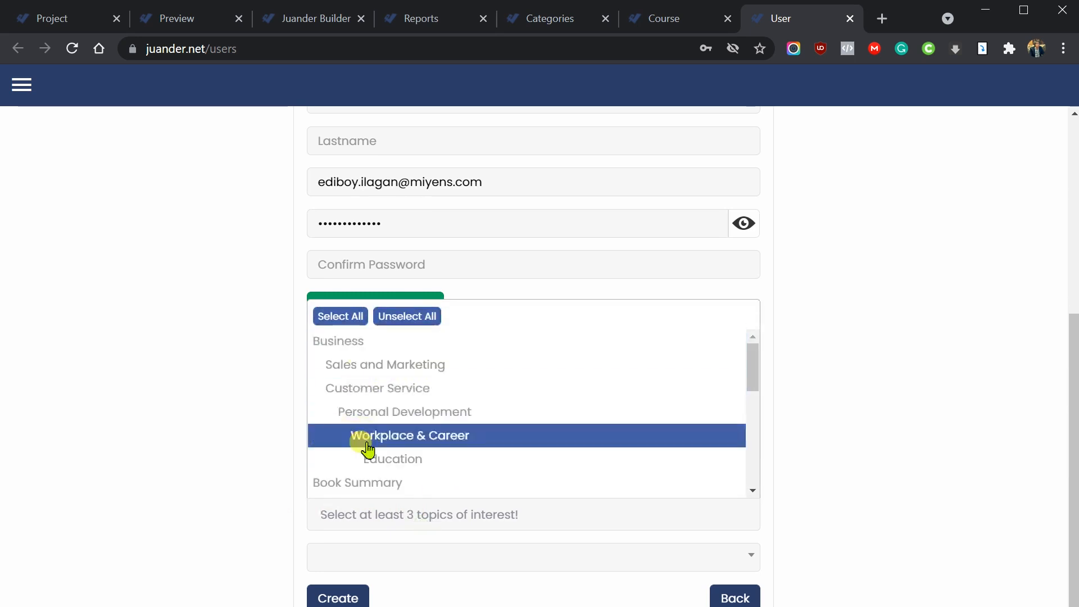
{"action": "left_click", "coordinate": [247, 455]}
{"action": "left_click", "coordinate": [365, 479]}
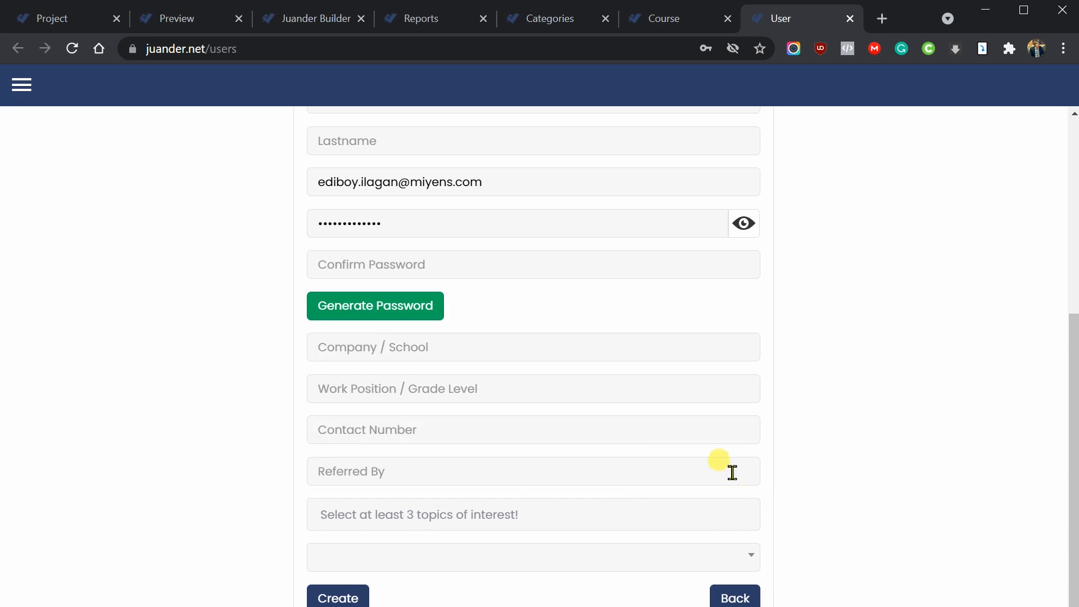
{"action": "left_click", "coordinate": [547, 515]}
{"action": "left_click", "coordinate": [108, 344]}
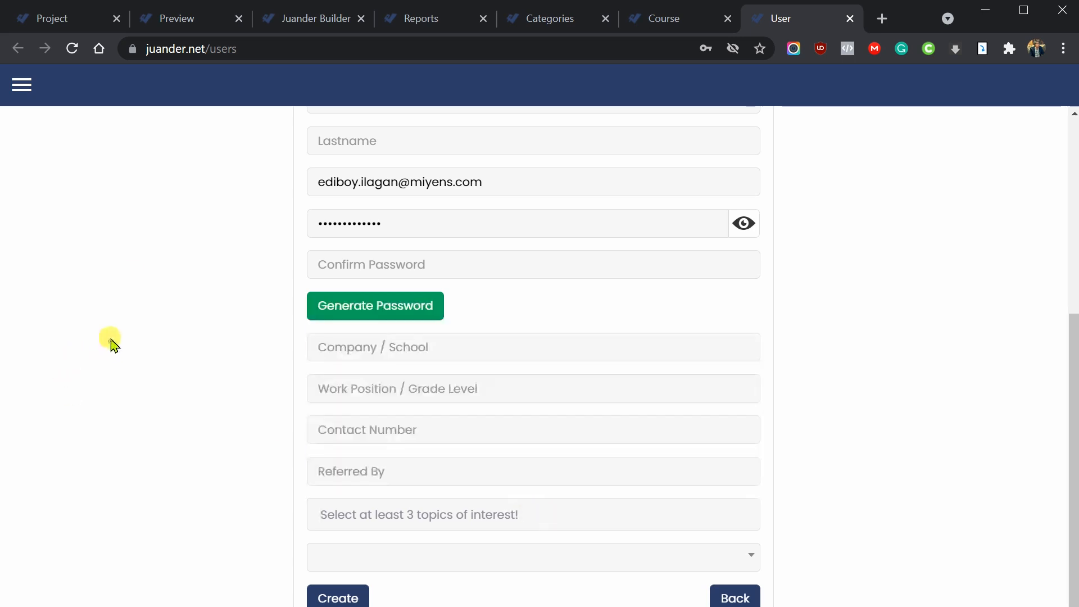
Return to the Categories page and look over the whole category hierarchy.
{"action": "left_click", "coordinate": [541, 20]}
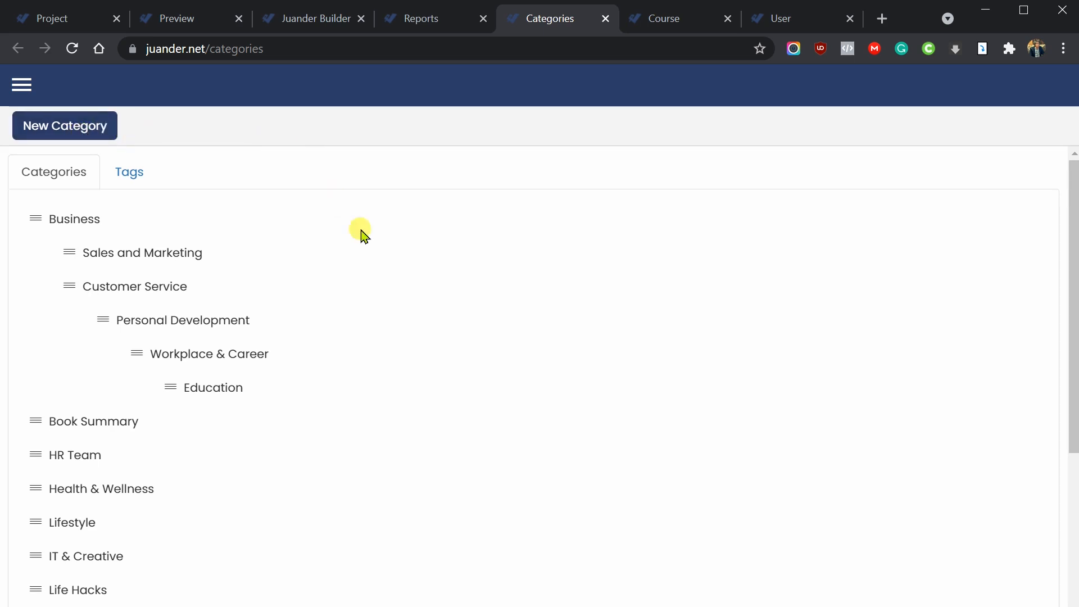
{"action": "scroll", "coordinate": [402, 279], "scroll_direction": "down", "scroll_amount": 4}
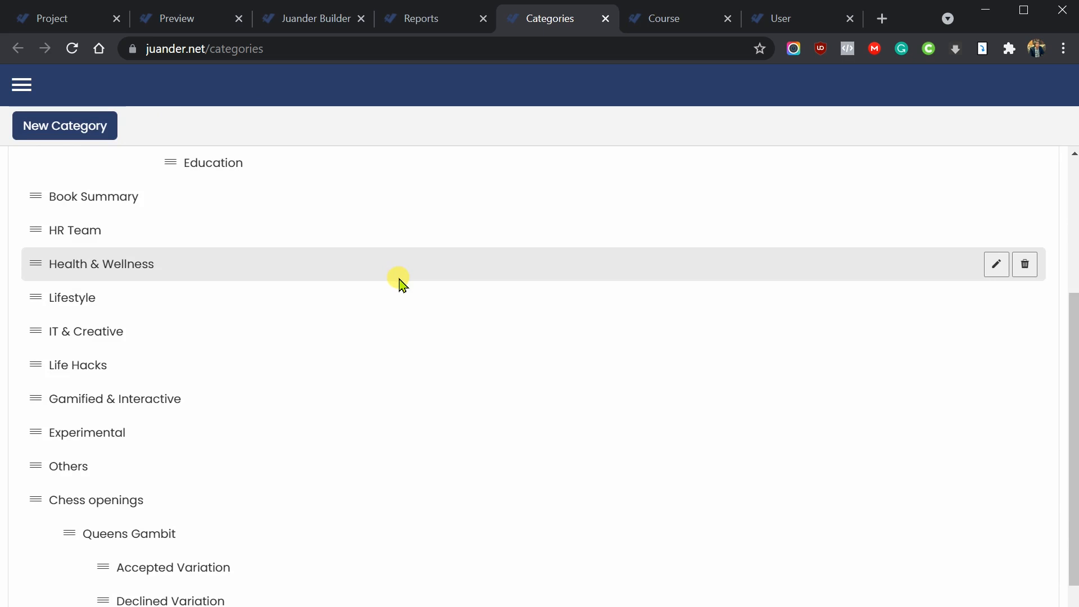
{"action": "scroll", "coordinate": [403, 279], "scroll_direction": "up", "scroll_amount": 4}
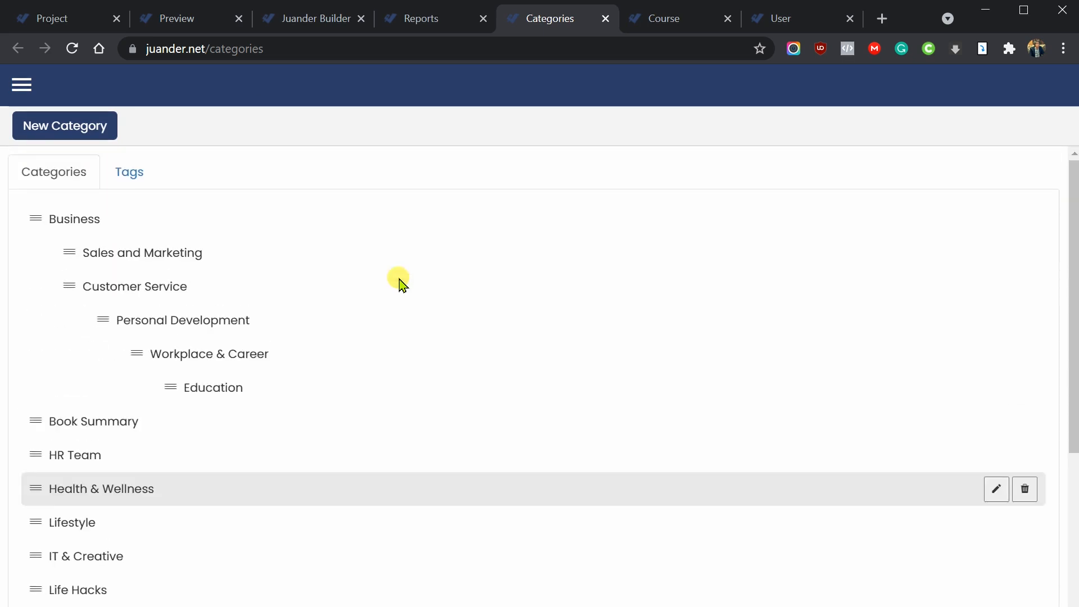